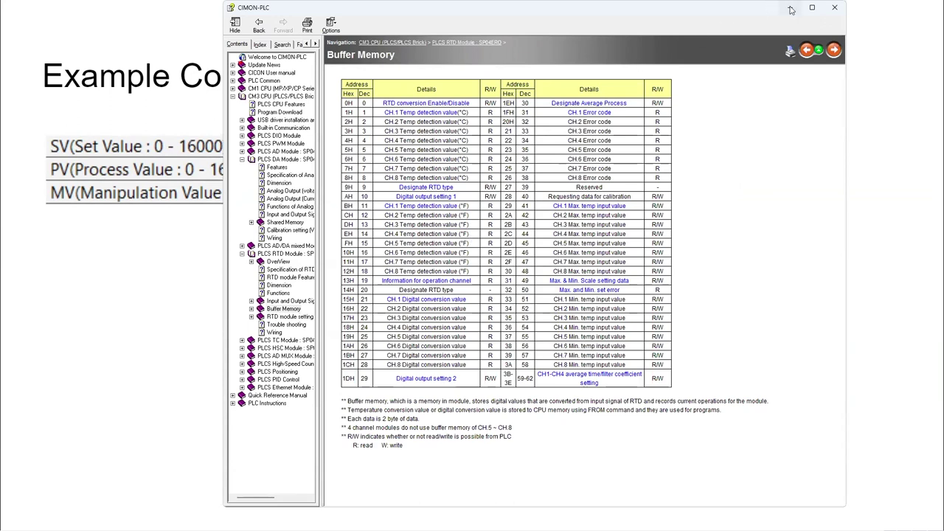
Step: Leave the RTD Module buffer memory help page and return to the CICON project
key(alt+Tab)
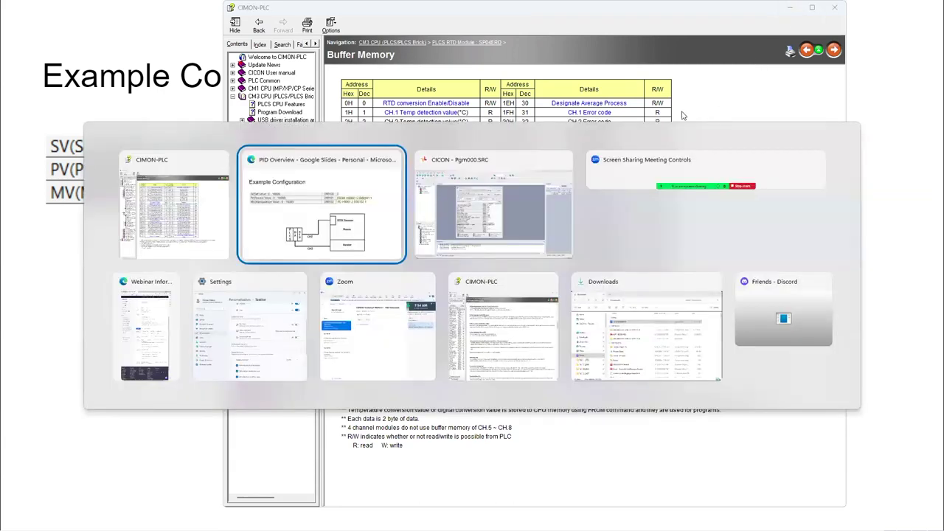
Step: Open loop 1's PV module settings (base 0, slot 2, address 12) and compare them with the Example Configuration slide
click(550, 188)
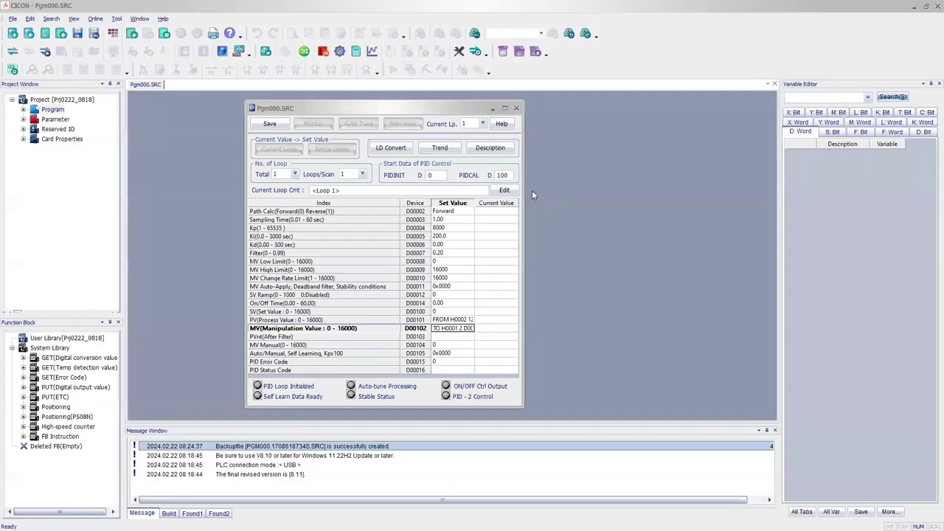
click(447, 321)
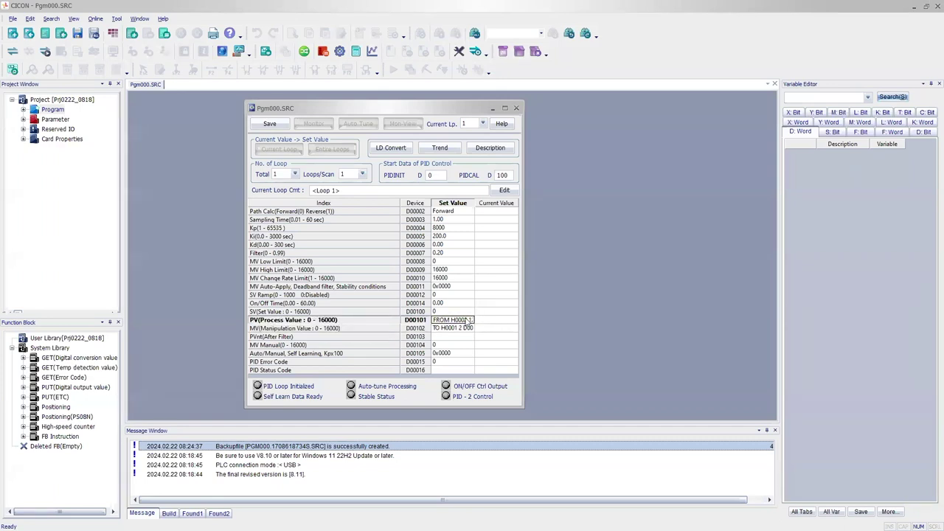
double_click(467, 323)
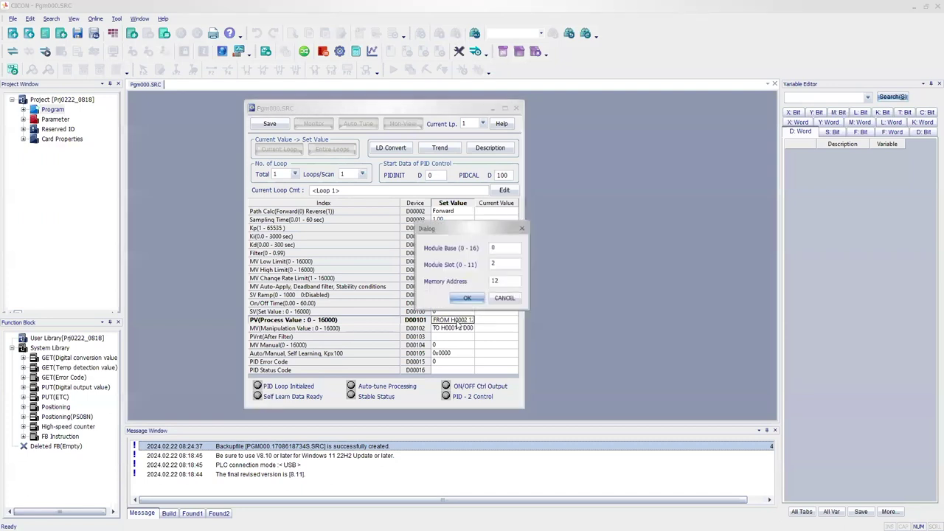
double_click(491, 264)
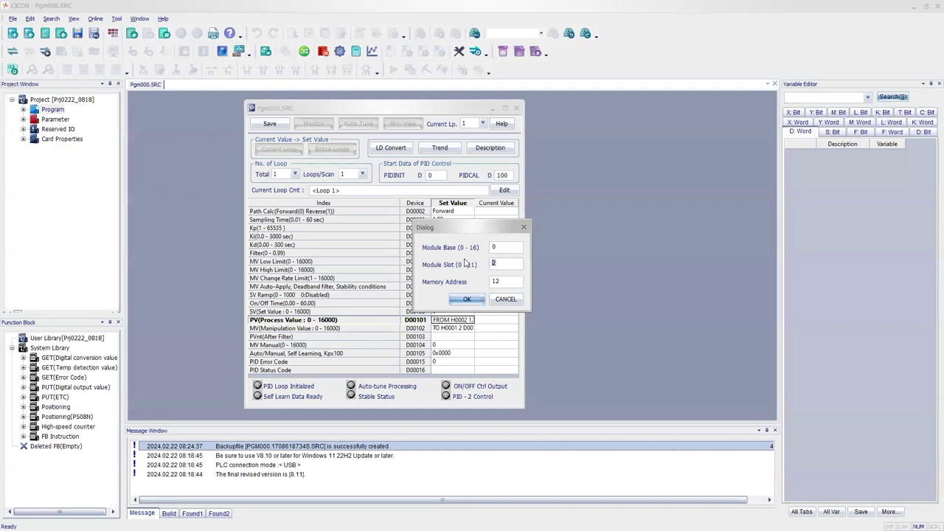
key(alt+Tab)
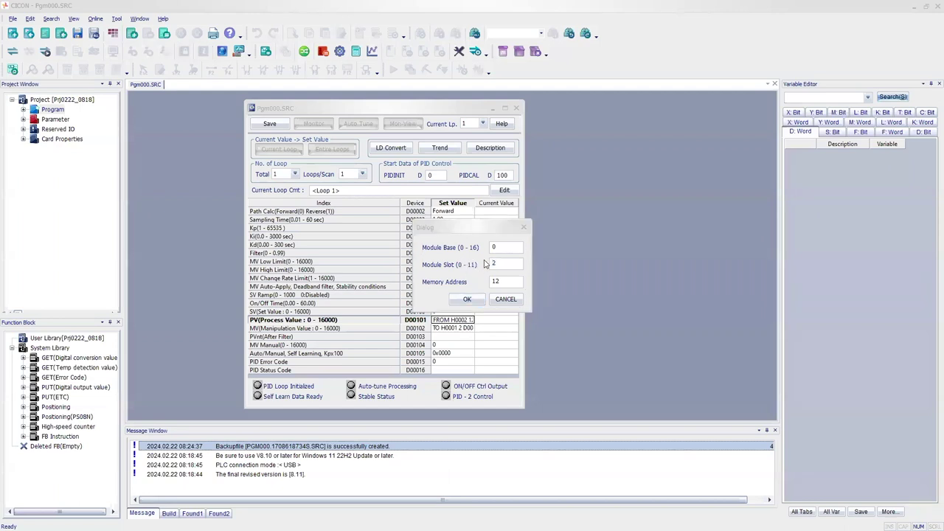
click(484, 260)
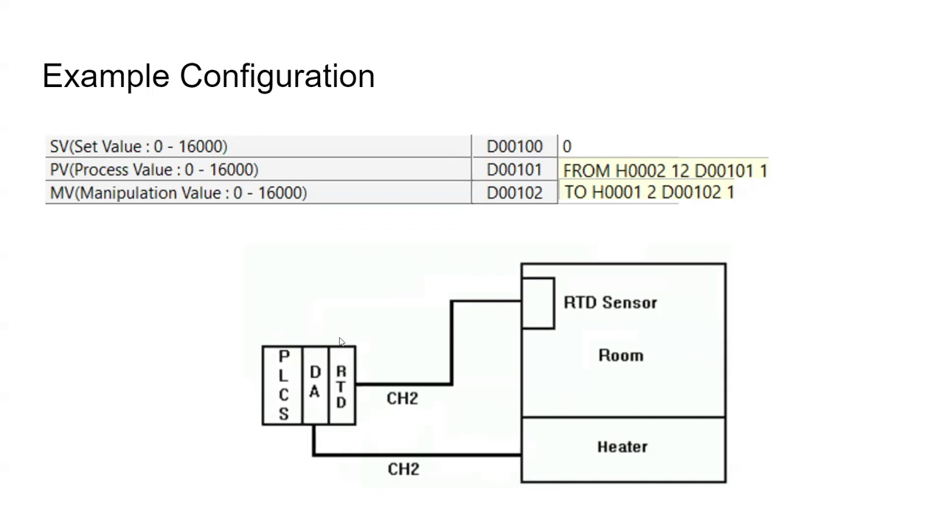
key(alt+Tab)
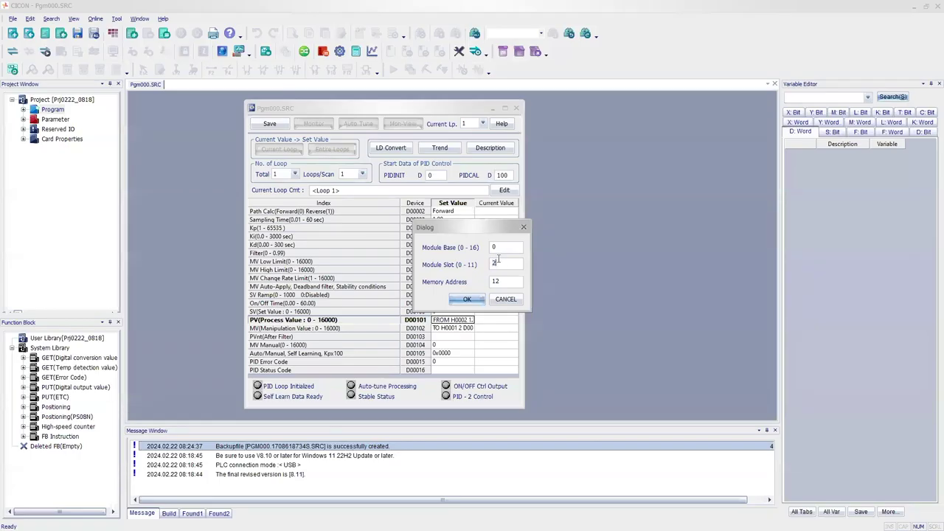
double_click(493, 265)
click(469, 299)
click(294, 174)
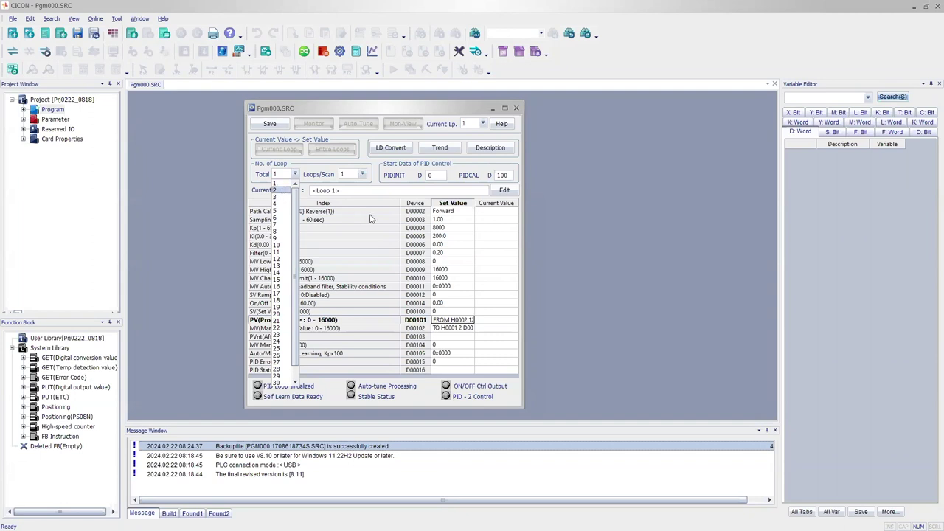
click(468, 295)
click(461, 312)
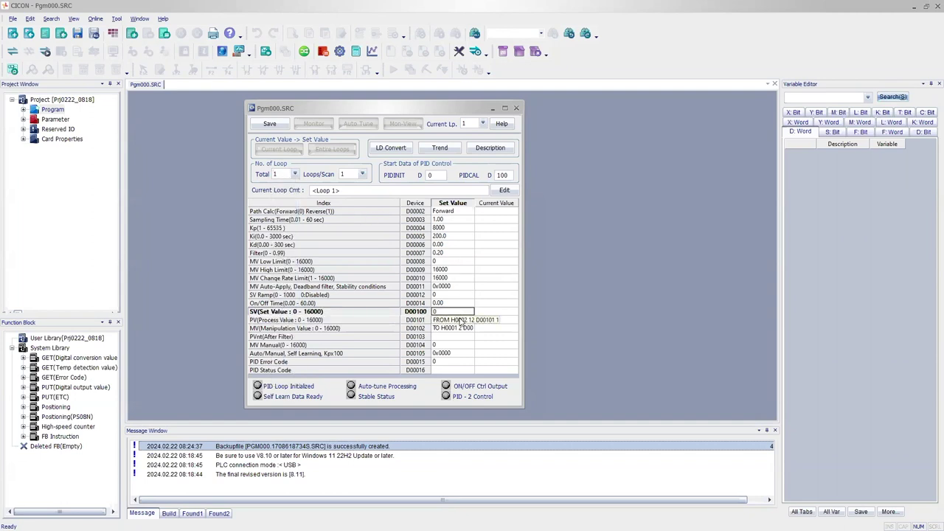
click(452, 319)
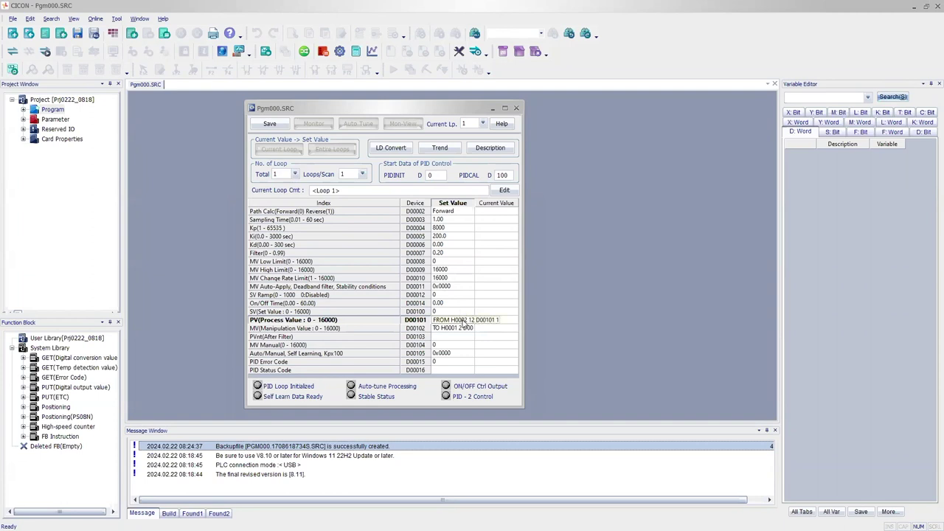
double_click(464, 324)
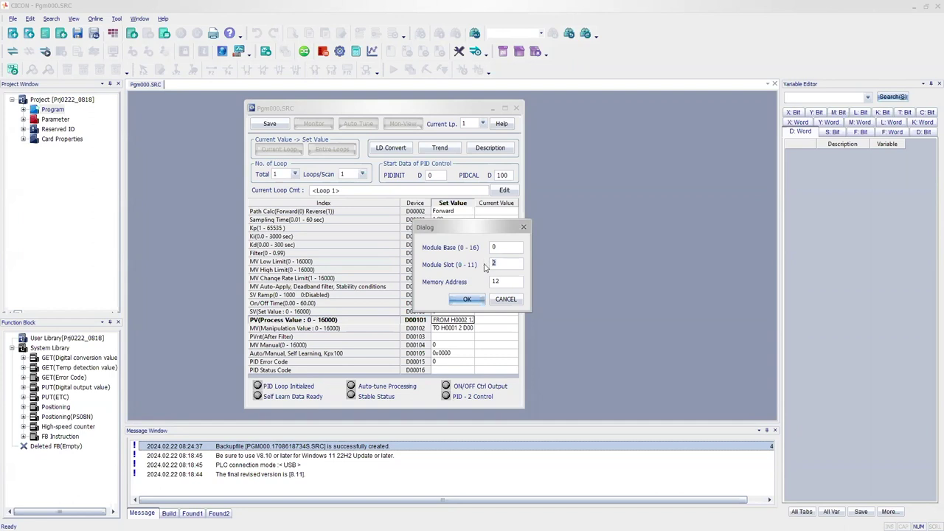
Step: Cancel the PV dialog and set No. of Loop Total to 2
click(505, 300)
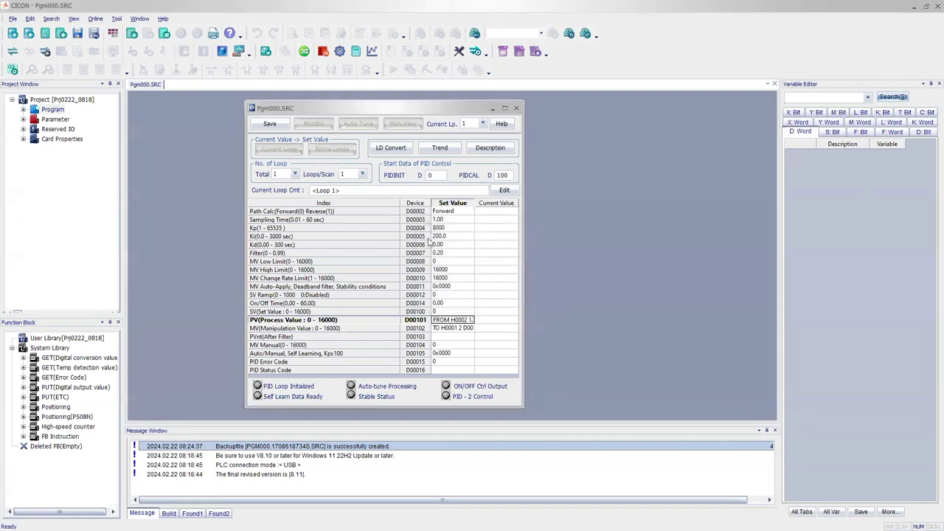
click(294, 175)
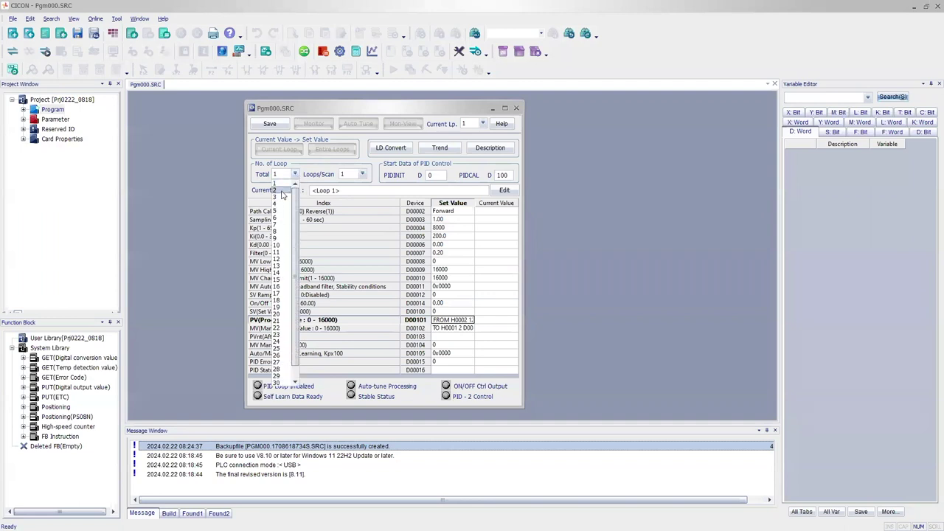
click(282, 191)
click(290, 177)
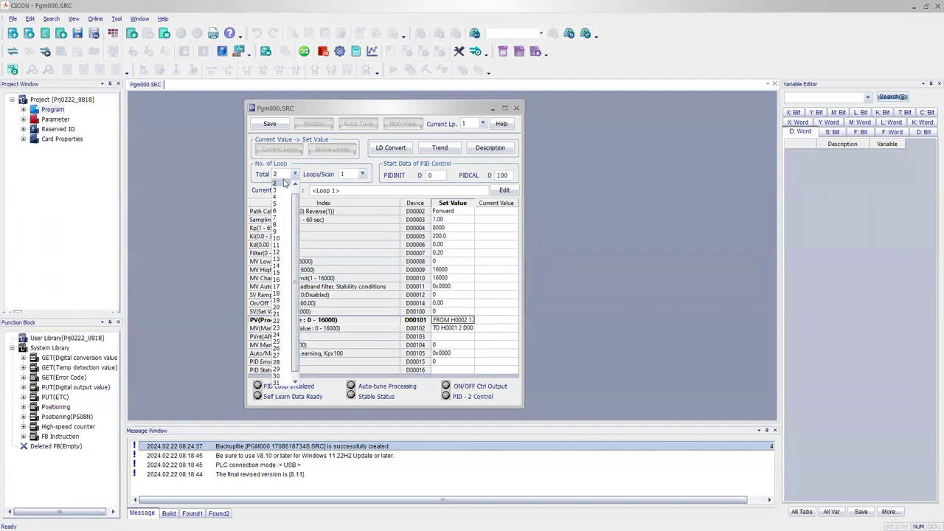
click(464, 321)
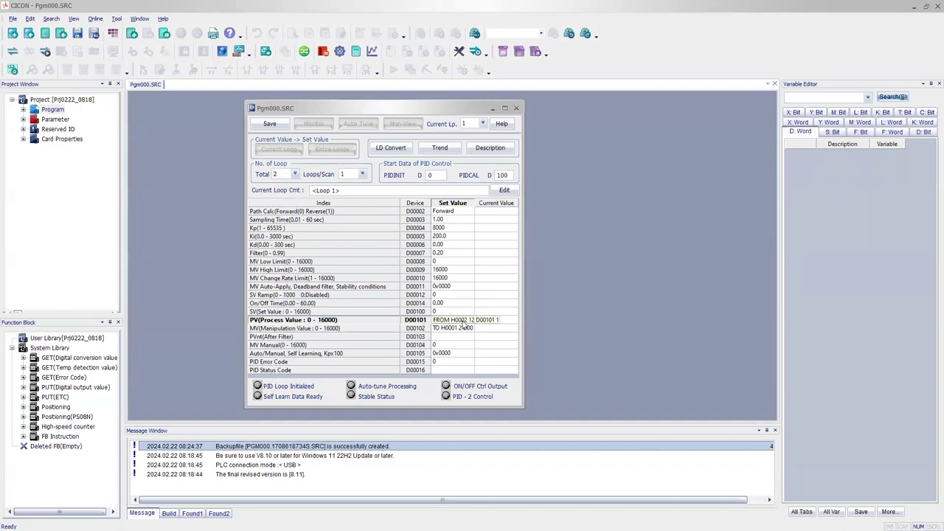
Step: Change the PV FROM reading's Module Slot to 3
double_click(463, 325)
key(Tab)
text(3)
click(467, 300)
Step: Reset the loop total to 2, reconfirm loop 1's PV address, and select Current Lp. 2
click(281, 178)
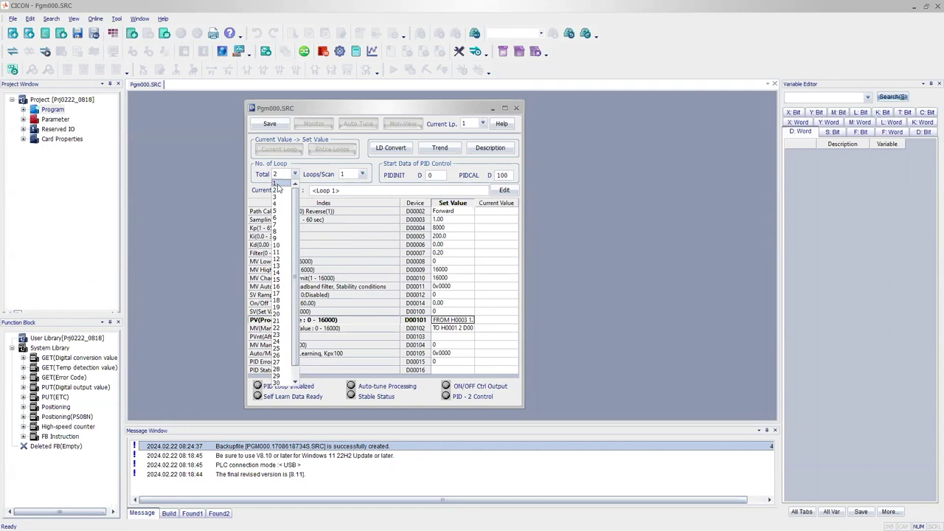
click(276, 184)
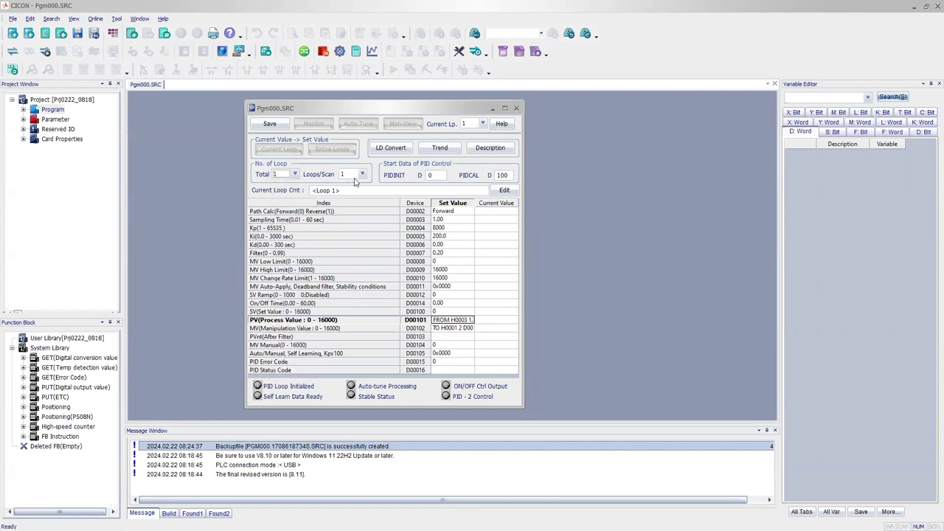
click(282, 177)
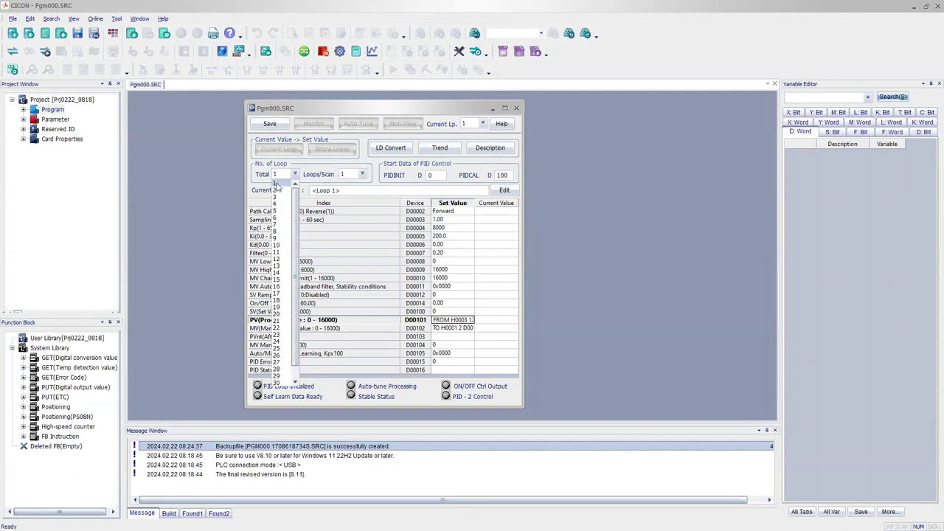
click(279, 193)
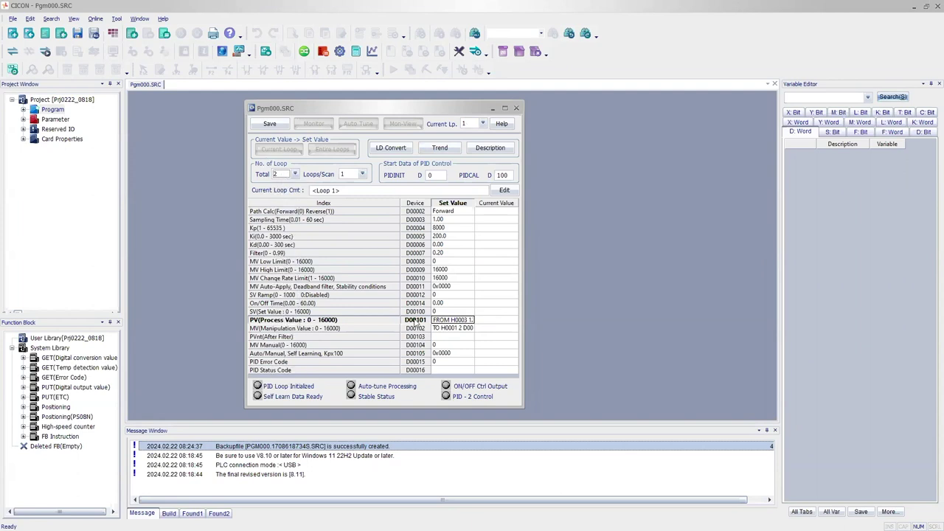
double_click(465, 325)
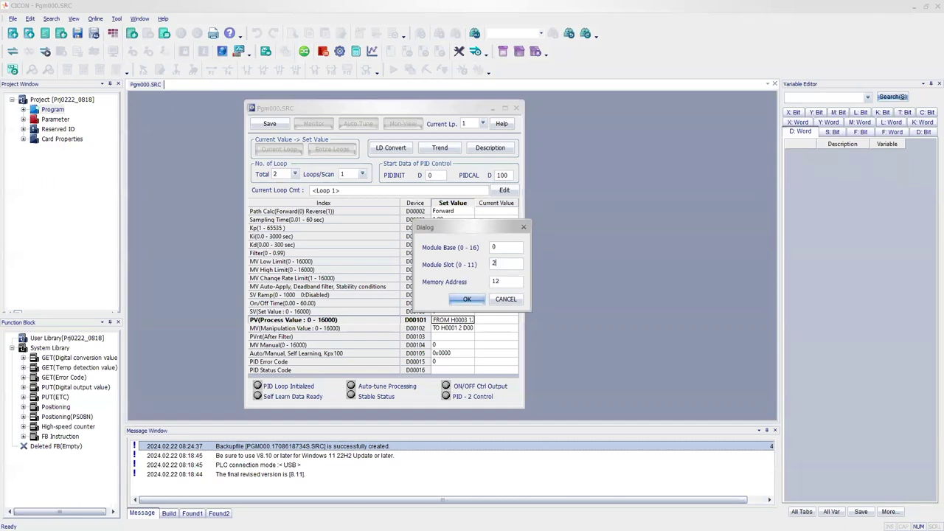
click(467, 299)
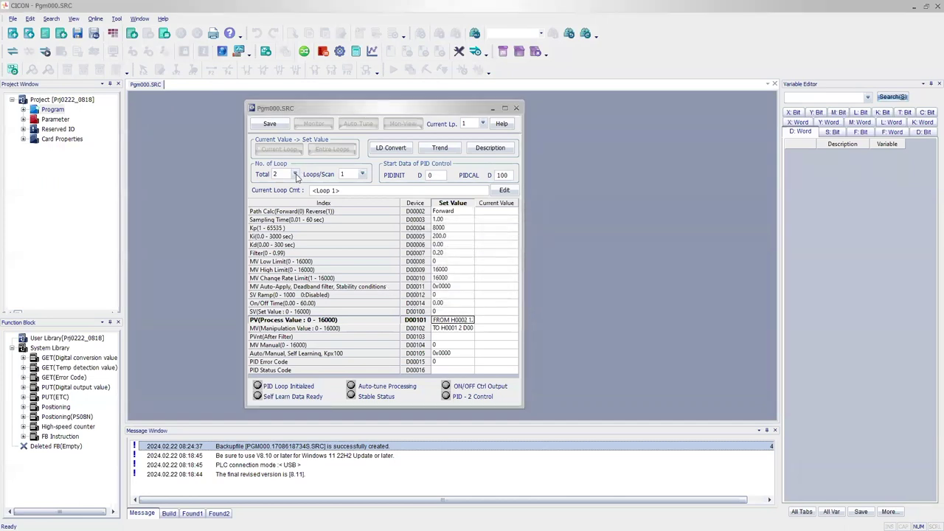
click(477, 124)
click(471, 144)
Step: Set loop 2's PV FROM to slot 3, memory address 12 (FROM H0003 12 D00121 1)
double_click(452, 321)
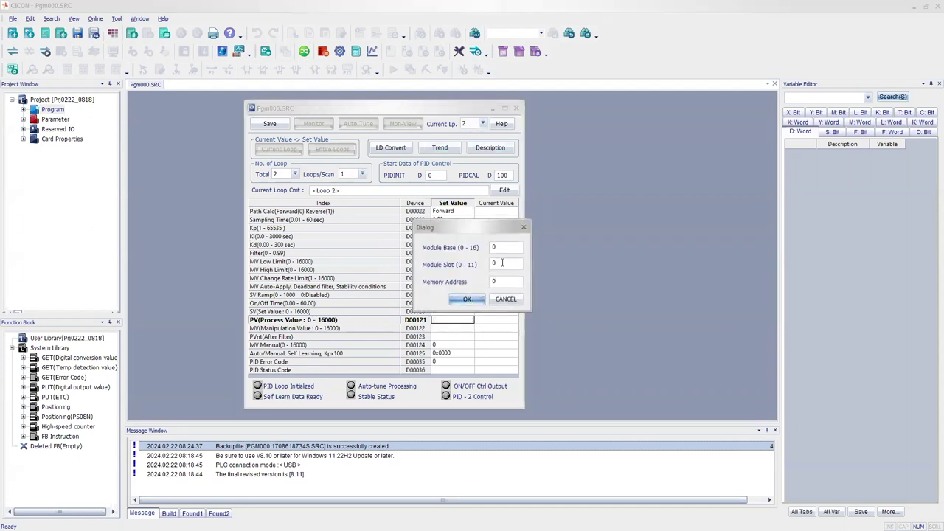
double_click(497, 280)
text(2)
click(467, 299)
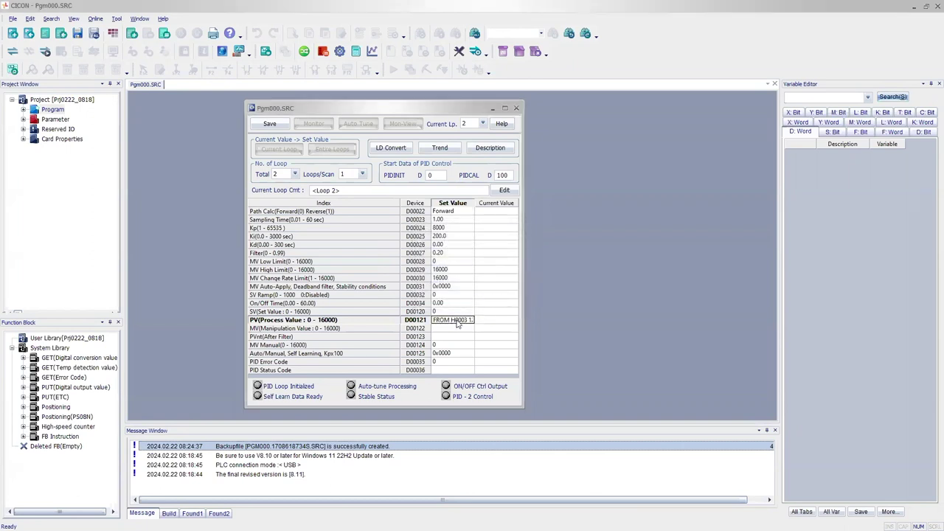
double_click(454, 323)
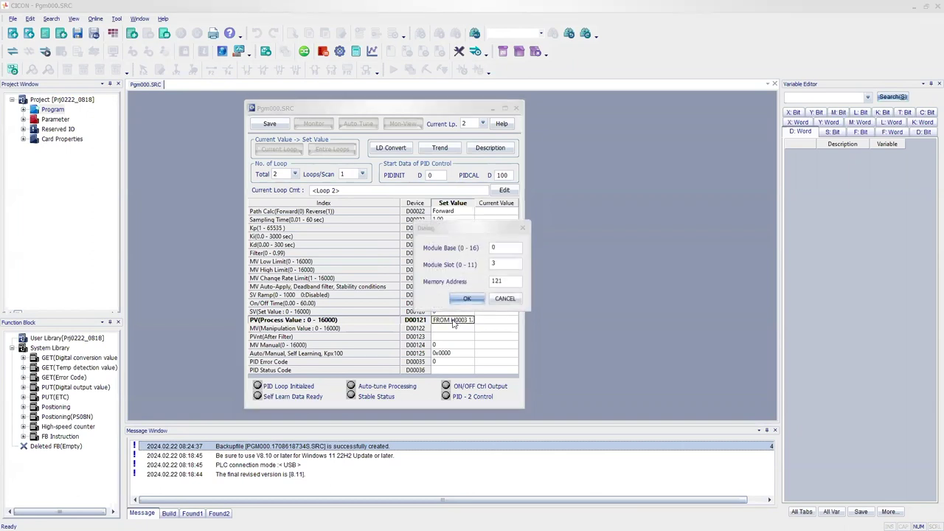
click(467, 298)
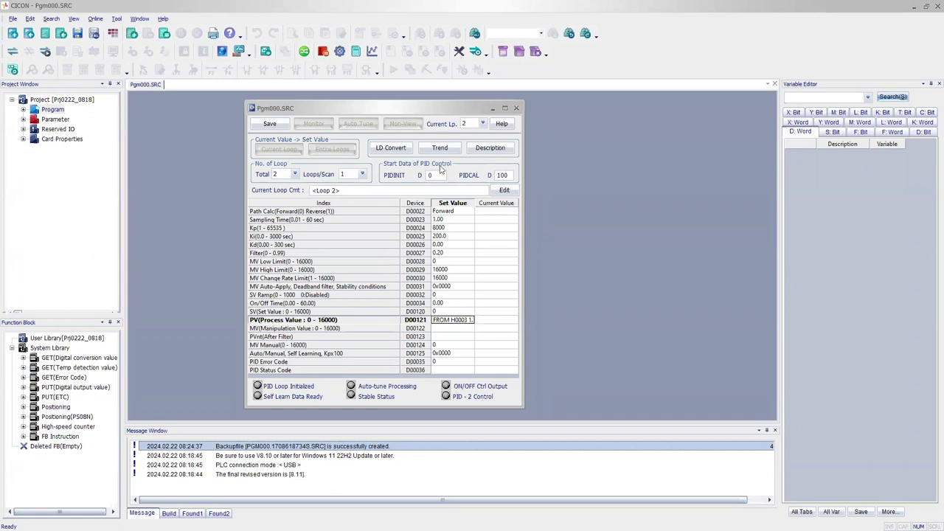
Step: Cycle the loop total back to 2 and reselect loop 2 for editing
click(483, 123)
click(293, 188)
click(294, 174)
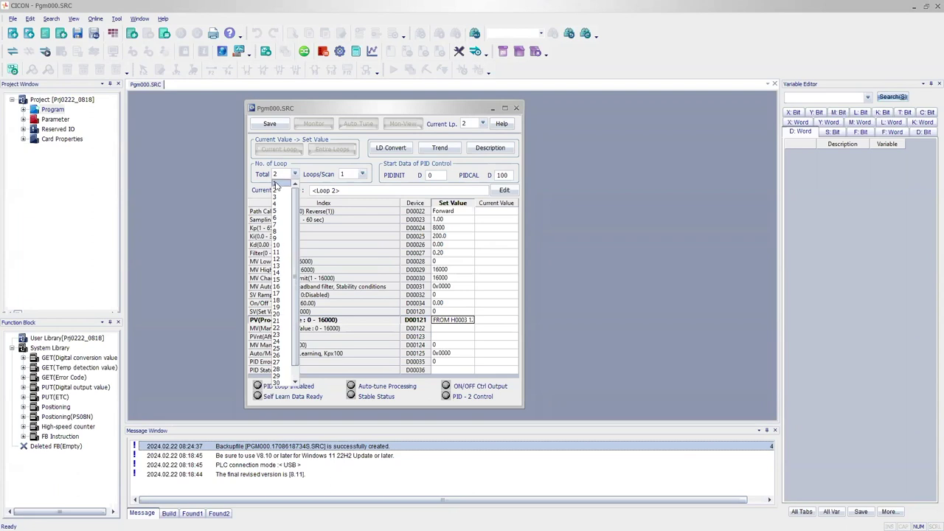
click(278, 184)
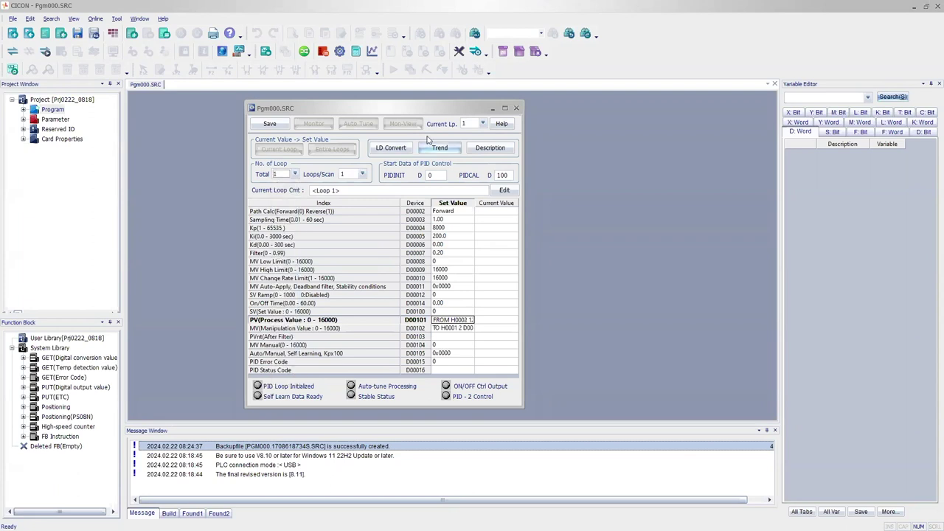
click(295, 175)
click(284, 191)
click(483, 123)
click(472, 139)
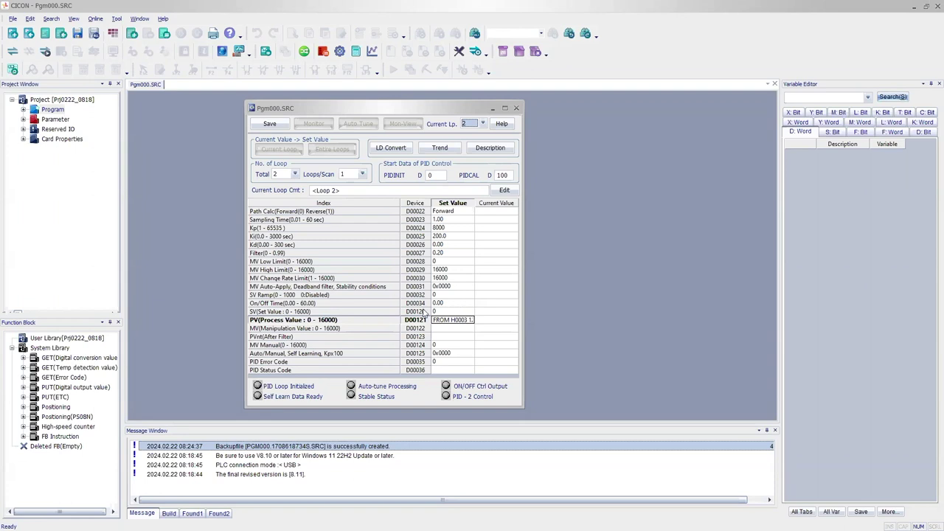
key(alt+Tab)
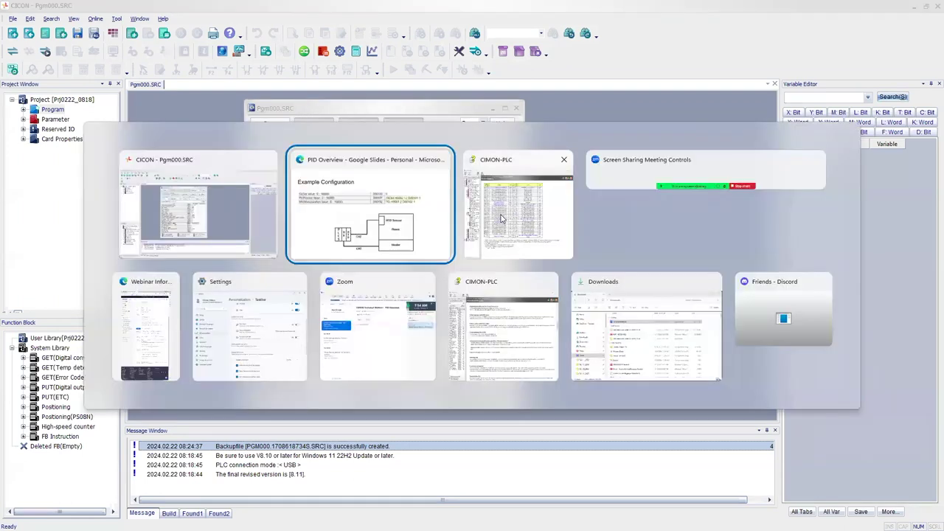
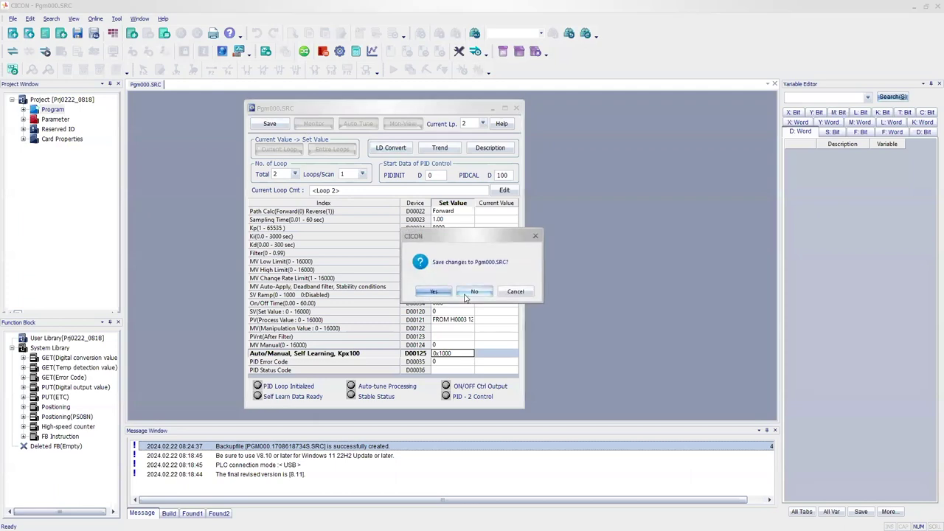
Step: Close the Pgm000.SRC PID window without saving its changes
click(478, 292)
Step: Remove the existing Pgm000 program from the project's Program list
click(23, 109)
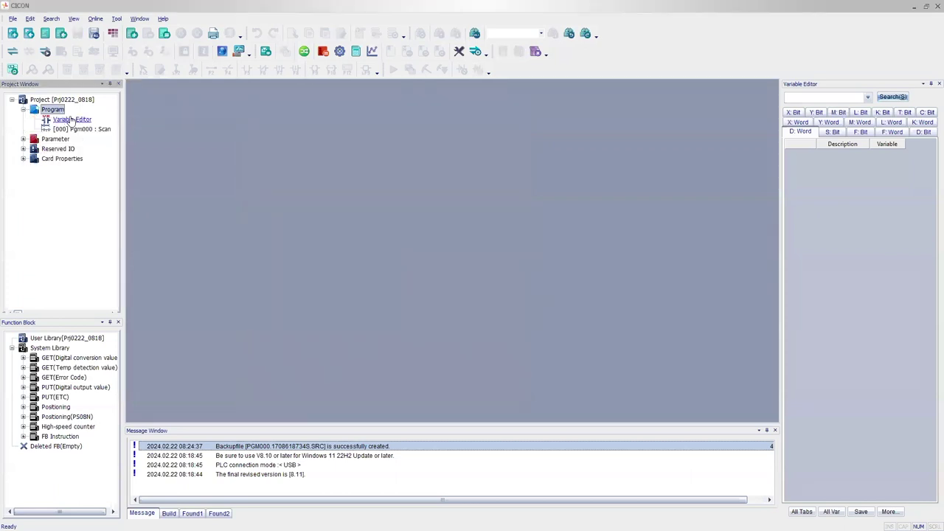
right_click(78, 127)
click(117, 144)
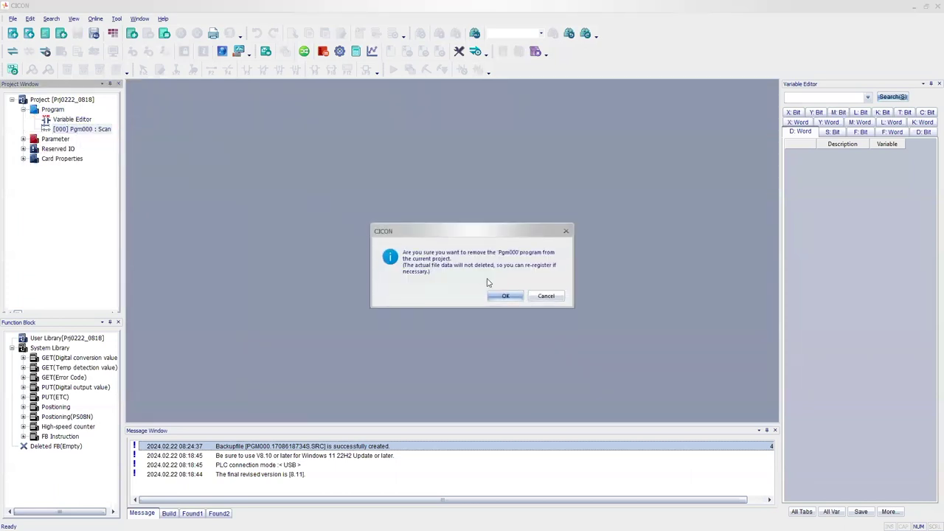
click(505, 296)
Step: Create a new Pgm000 as a PID Control program, overwriting the leftover program file
right_click(61, 112)
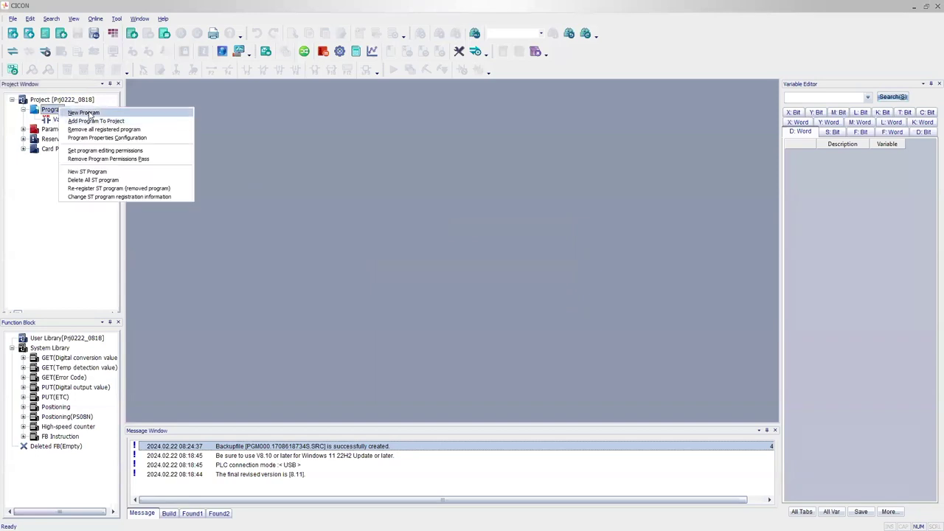
click(83, 112)
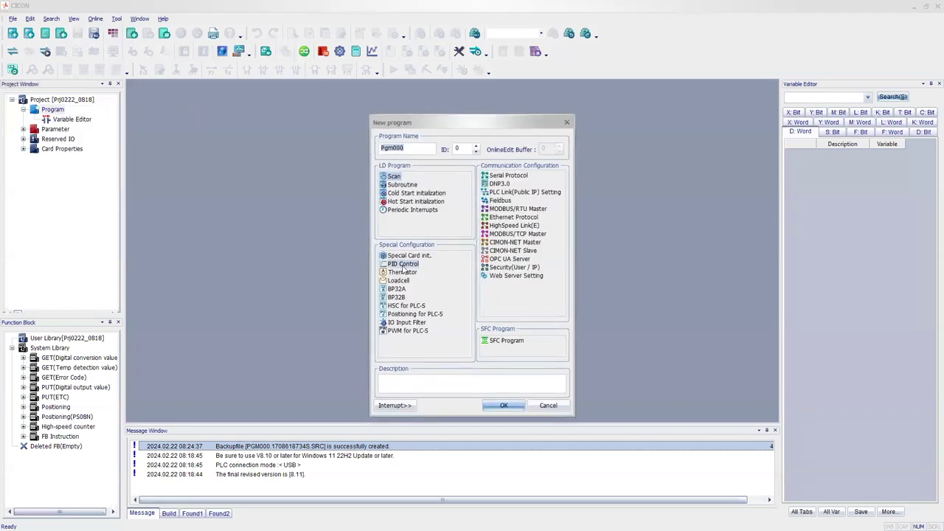
click(518, 407)
click(498, 292)
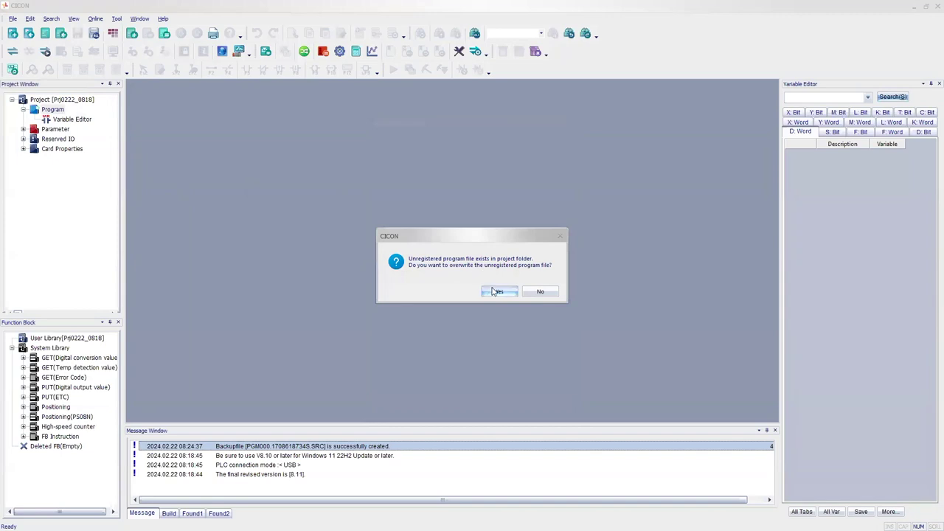
drag(248, 112, 318, 115)
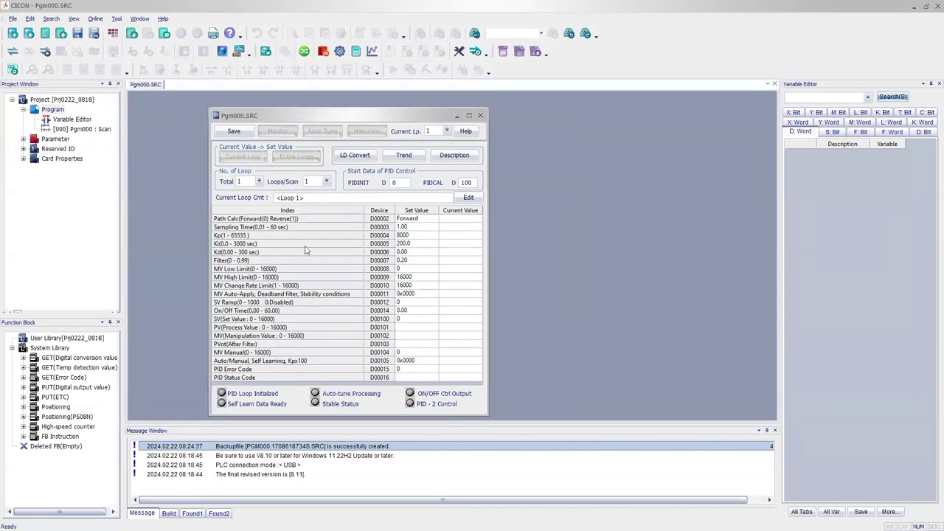
Step: Enter 0.01 as the Kd set value, keeping Kp 8000, Ki 200.0 and Filter 0.20
click(407, 252)
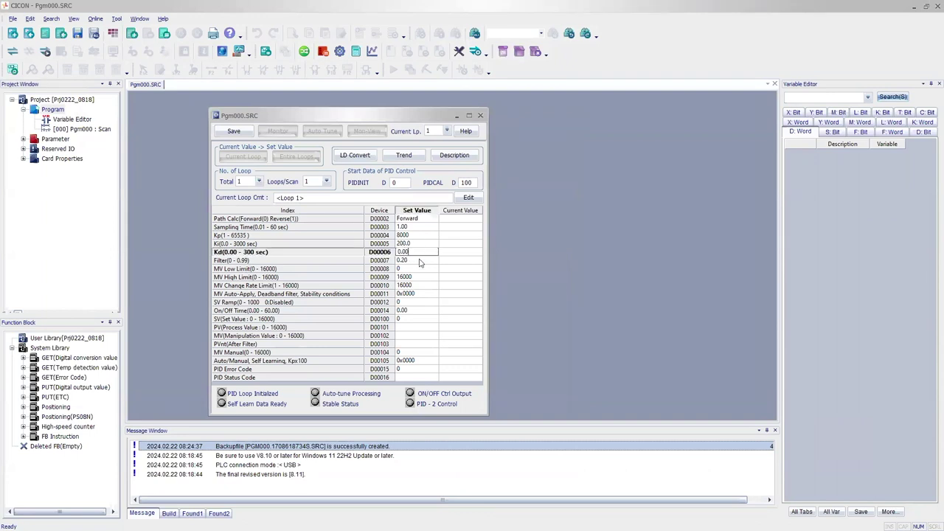
click(228, 252)
click(412, 261)
click(412, 253)
click(411, 235)
click(409, 244)
click(411, 253)
click(95, 19)
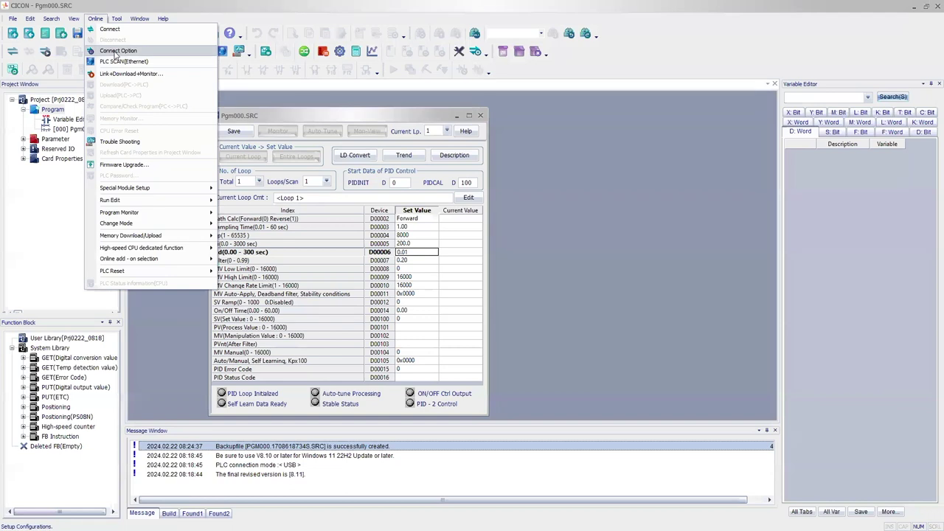
Step: Connect through Simulator(T), launch the PLC simulator, and download the compiled Pgm000 to it
click(115, 51)
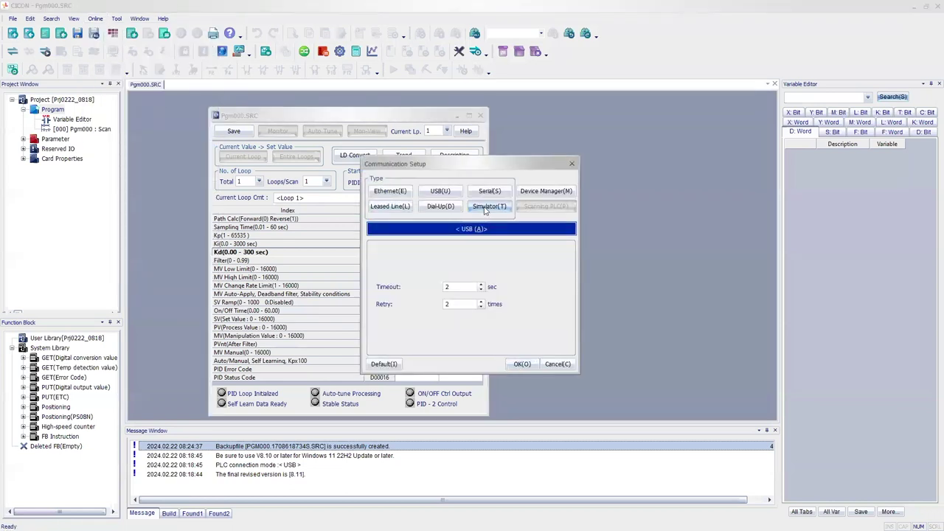
click(487, 207)
click(516, 363)
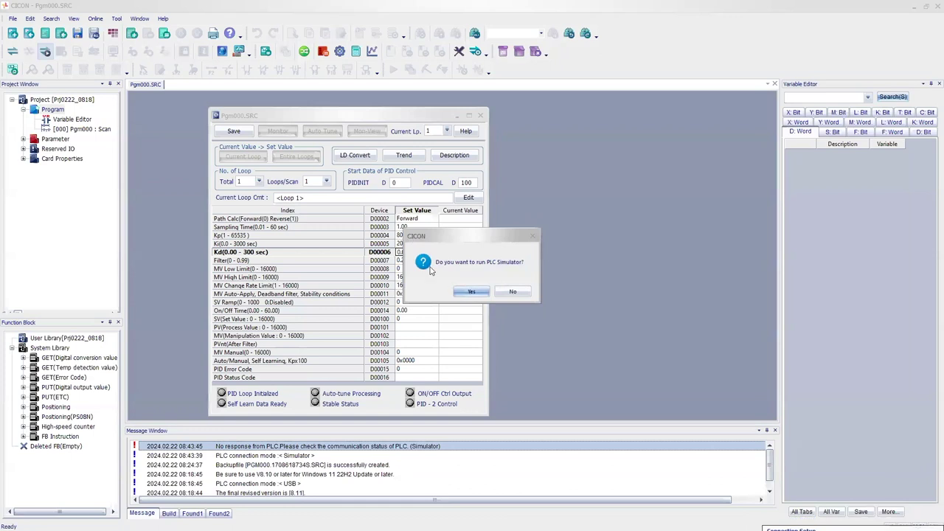
click(471, 293)
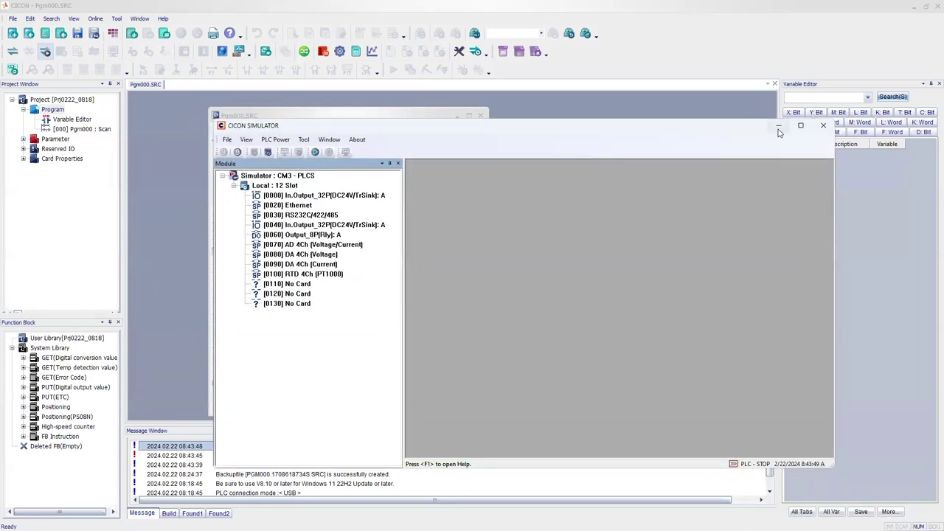
click(778, 126)
click(425, 293)
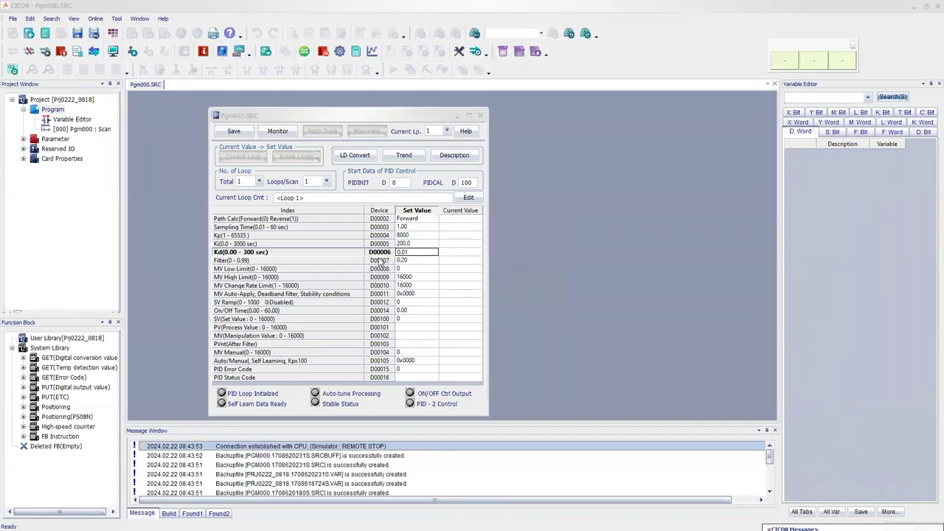
click(450, 373)
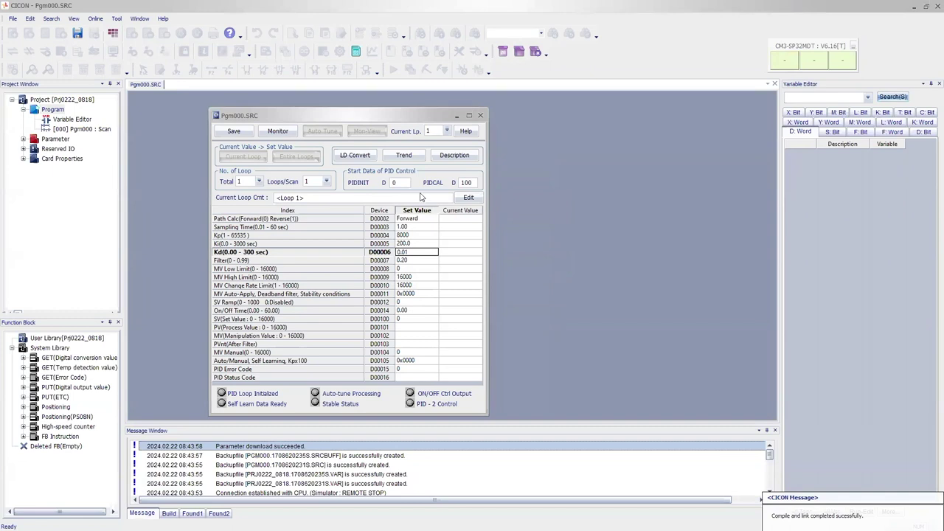
Step: Switch the simulated CPU to RUN and open PID Monitoring for Pgm000
click(503, 292)
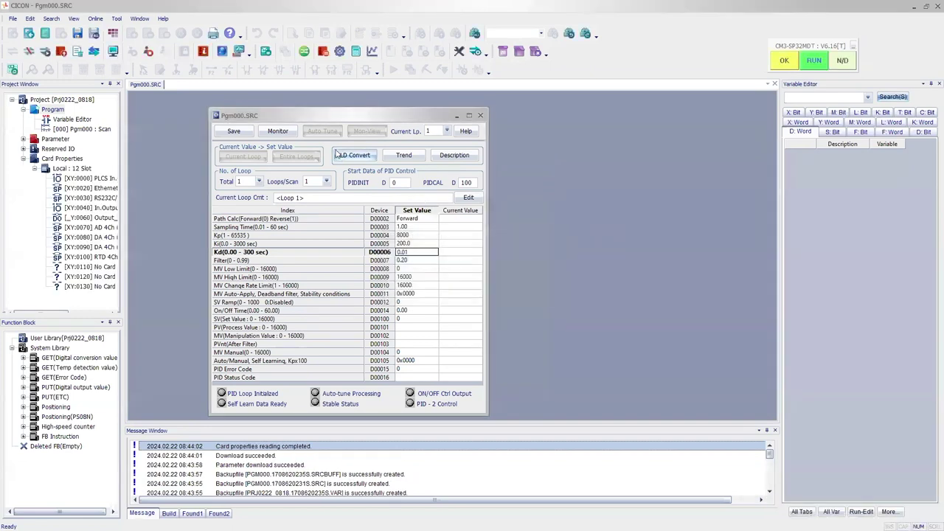
click(367, 131)
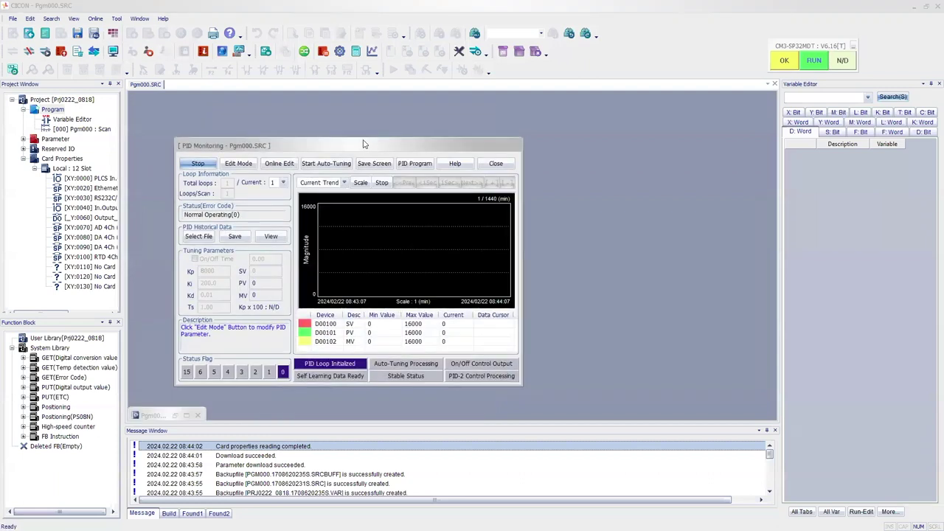
drag(363, 144, 443, 142)
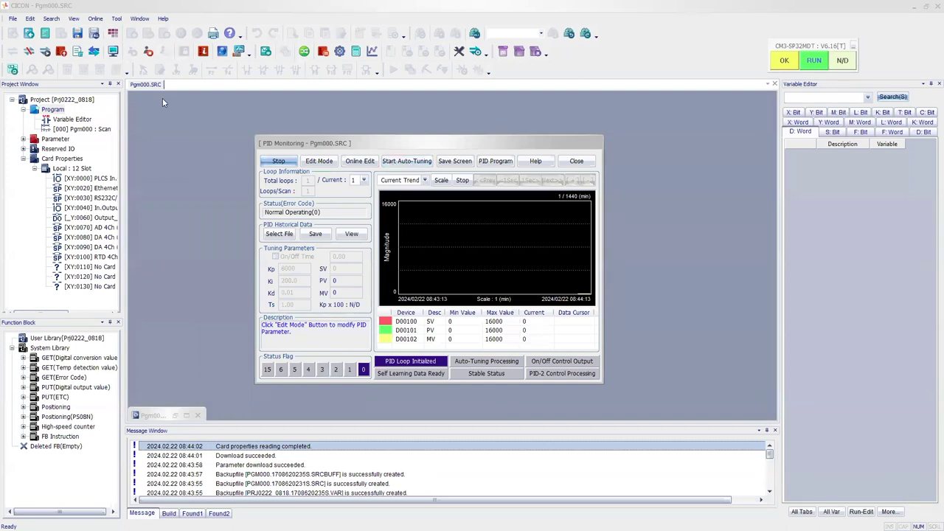
drag(377, 147, 247, 120)
Step: Add Memory Monitor 1, narrowed and placed beside the PID monitor
click(113, 51)
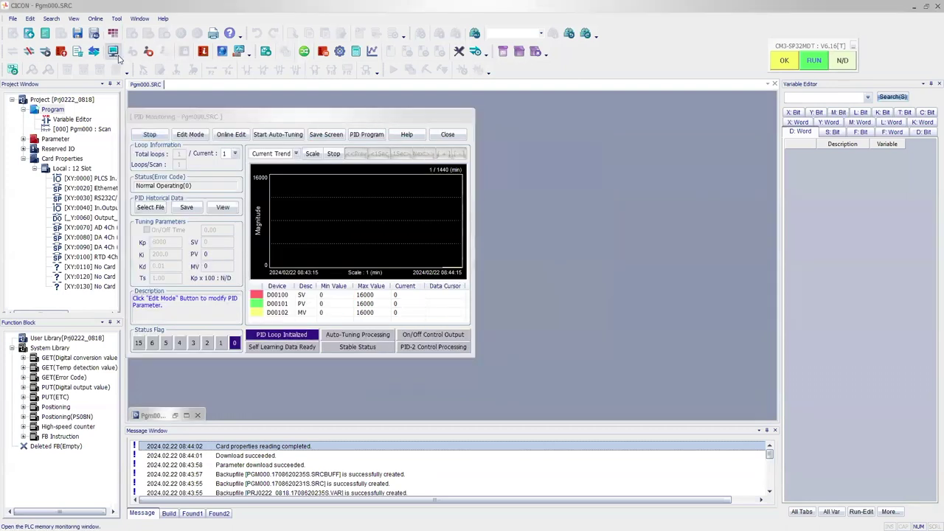
drag(514, 131, 514, 148)
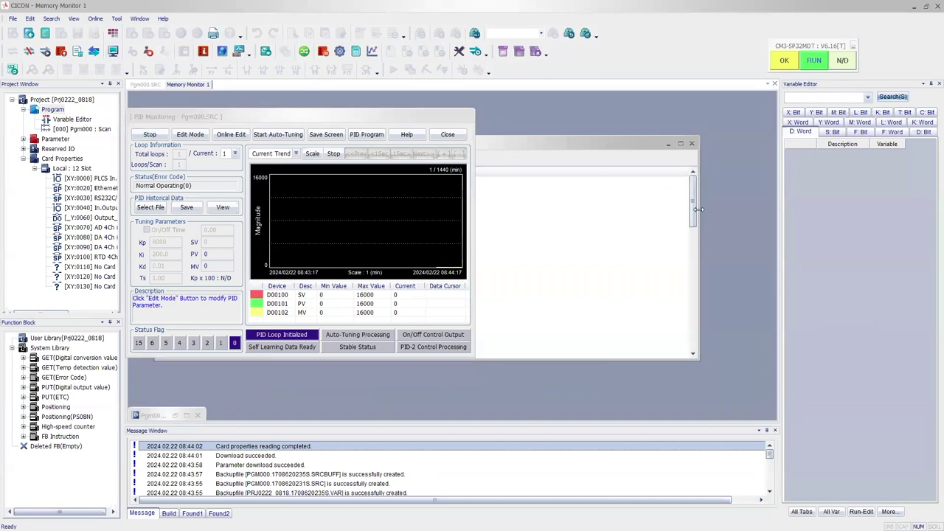
drag(698, 209, 513, 210)
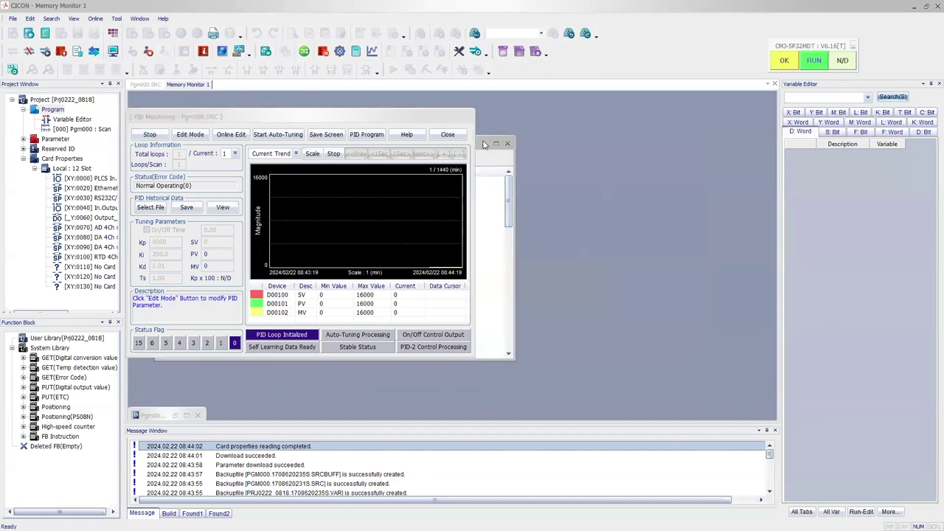
drag(483, 144, 607, 119)
Step: Show D registers in the Memory Monitor, select D00100–D00102 (SV, PV, MV), and start auto-tuning
click(525, 129)
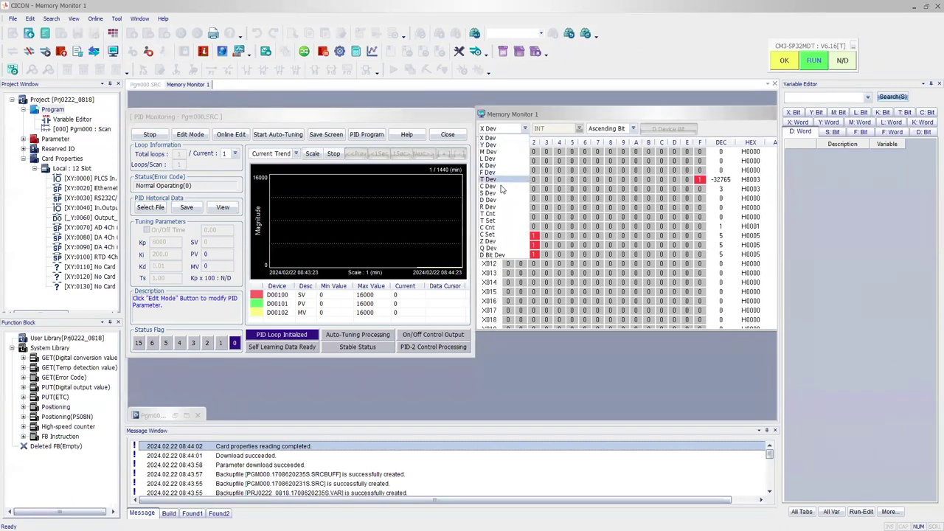
click(491, 200)
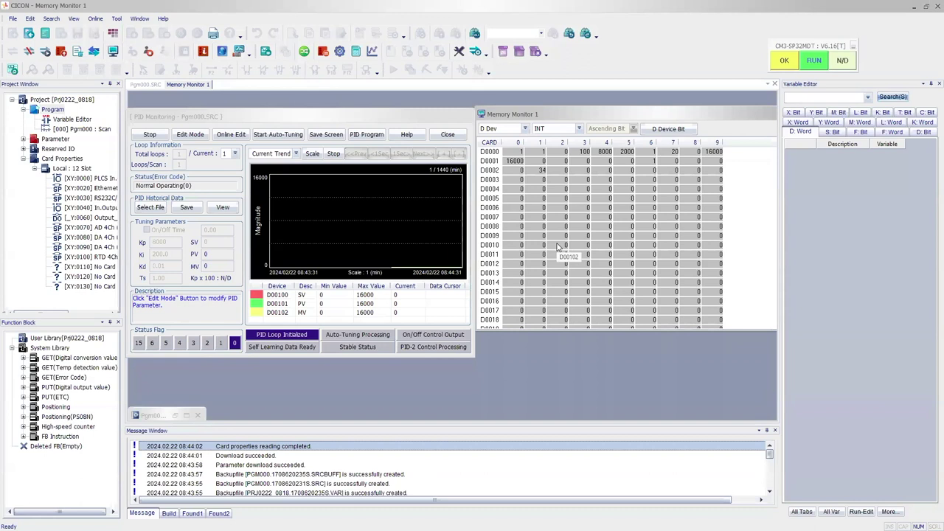
click(287, 296)
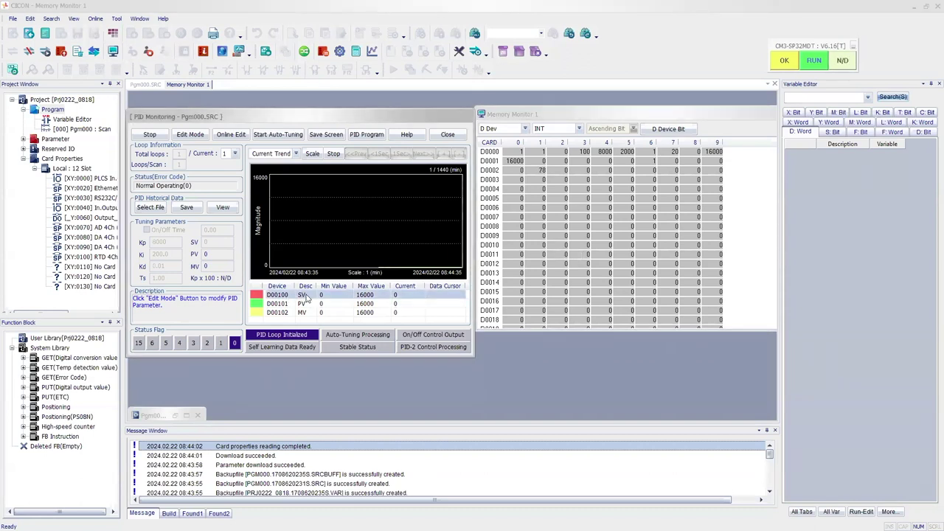
click(286, 307)
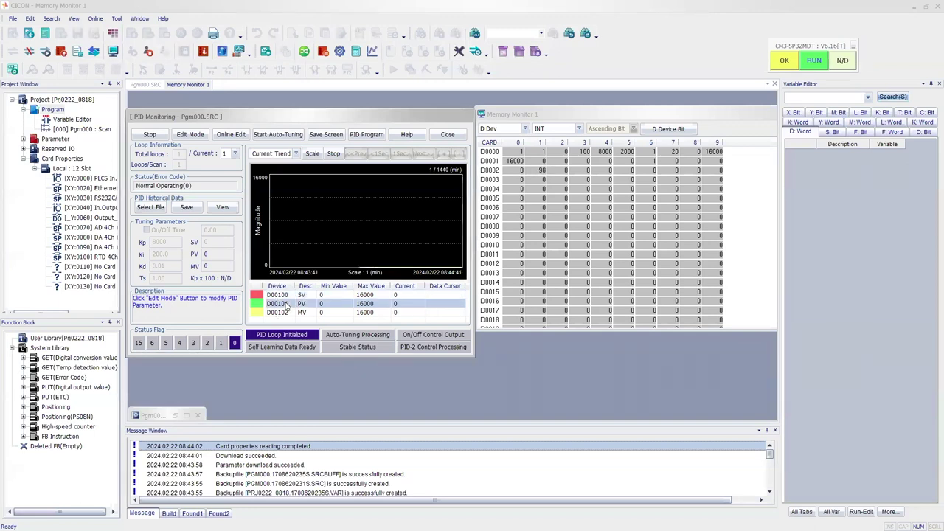
click(289, 313)
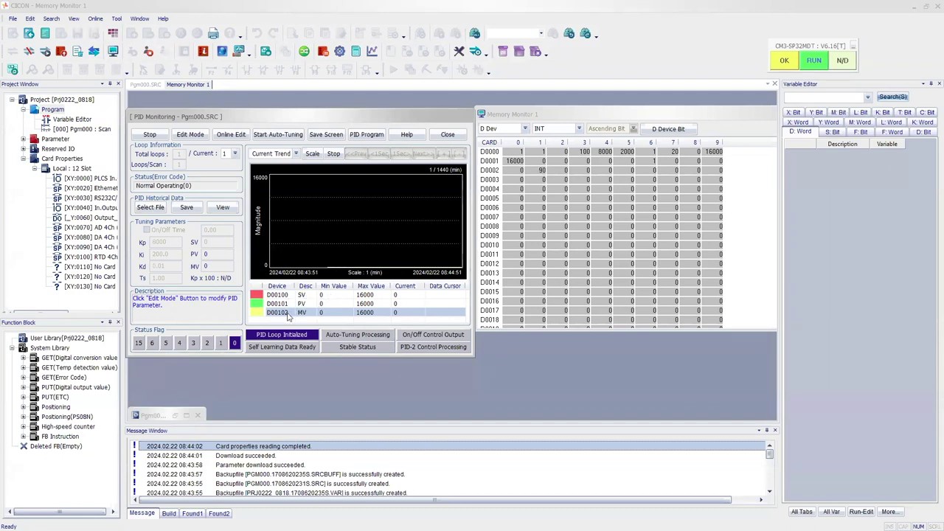
click(292, 304)
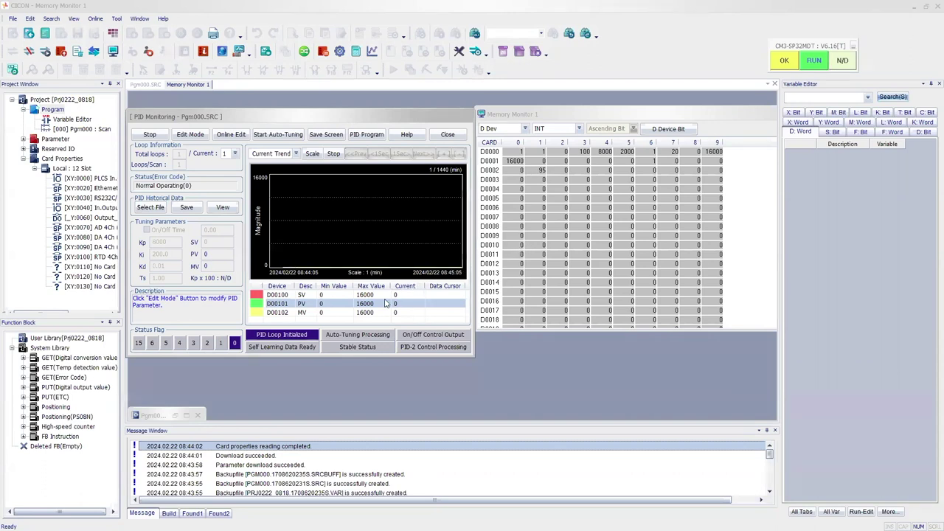
click(271, 137)
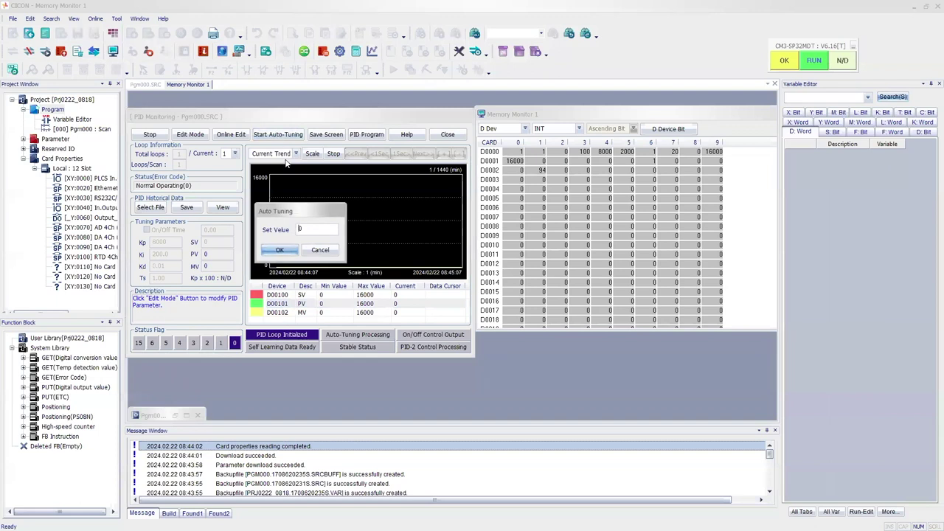
Step: Set the auto-tuning set value to 1000 and begin auto-tuning
double_click(308, 229)
text(100)
double_click(316, 229)
click(284, 253)
click(281, 251)
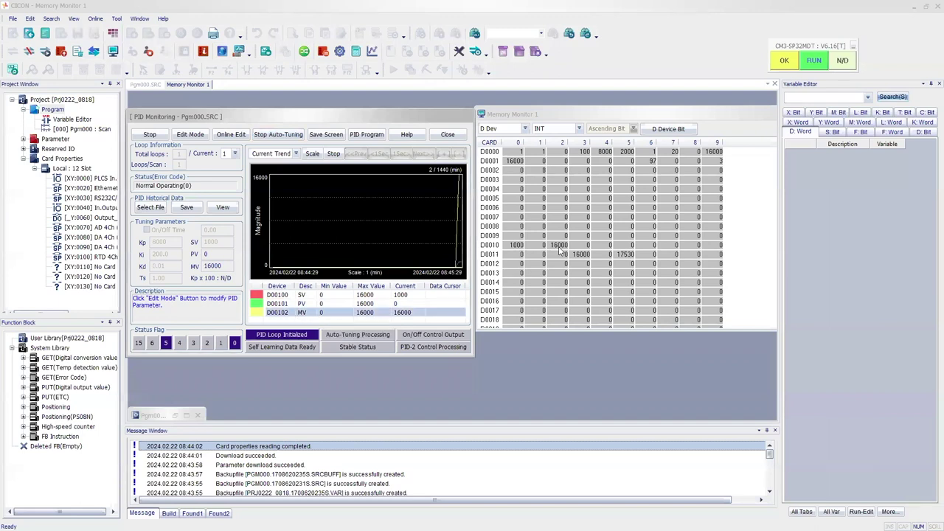
Step: Raise the PV in D00101 from 50 to 300 in steps of 50
double_click(537, 245)
text(50)
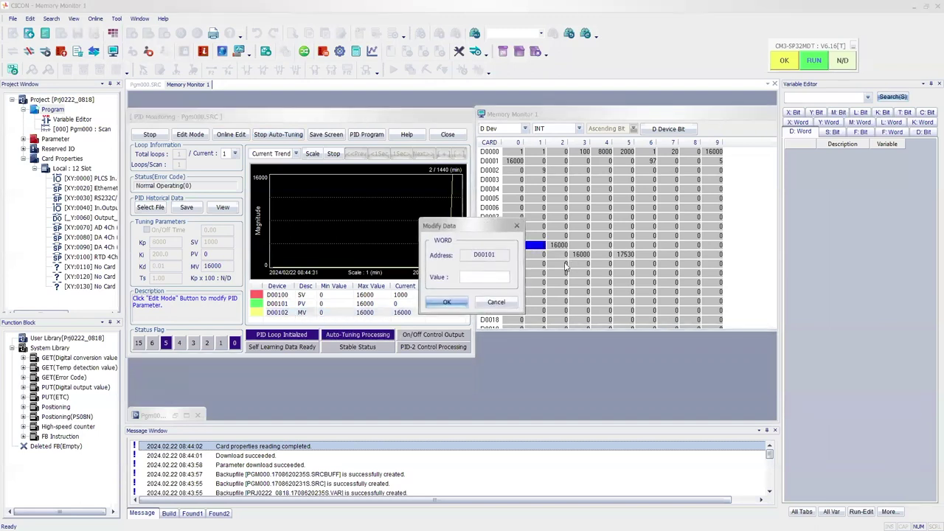
key(Return)
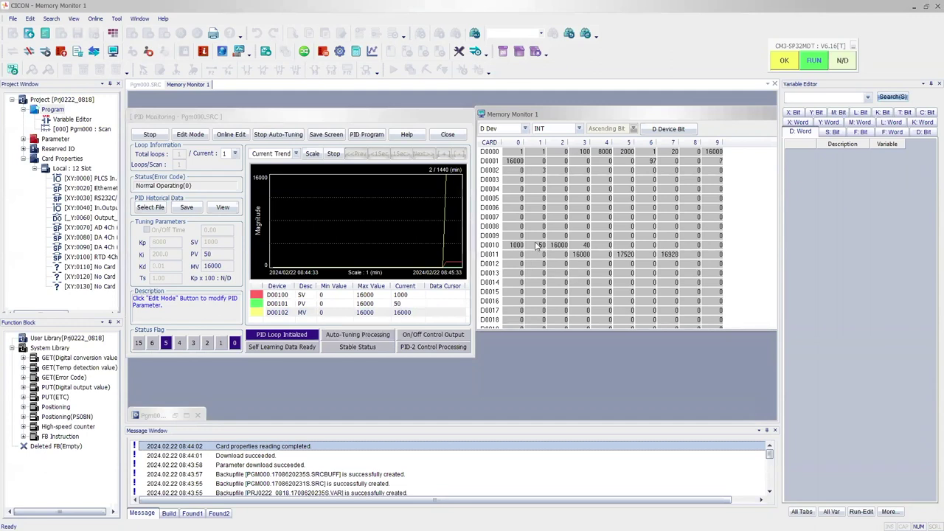
double_click(537, 248)
text(100)
key(Return)
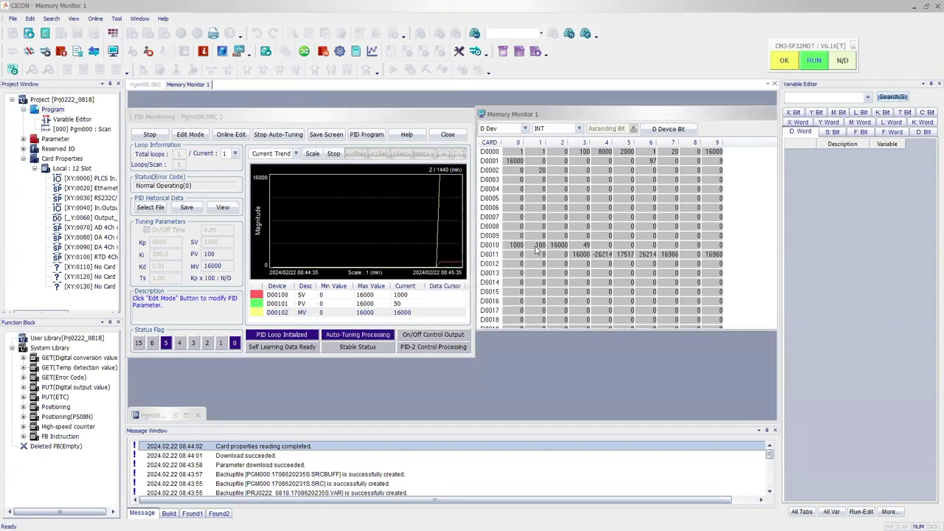
double_click(537, 249)
text(150)
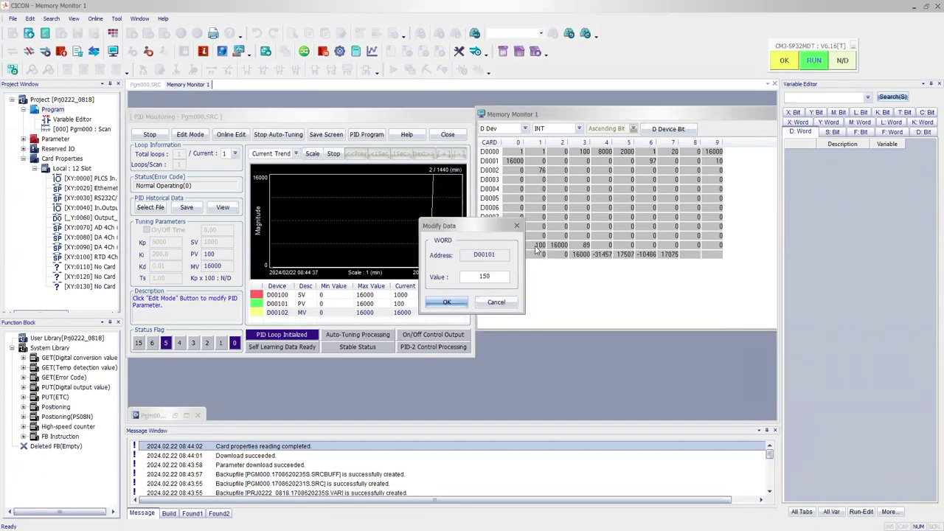
key(Return)
double_click(537, 249)
text(200)
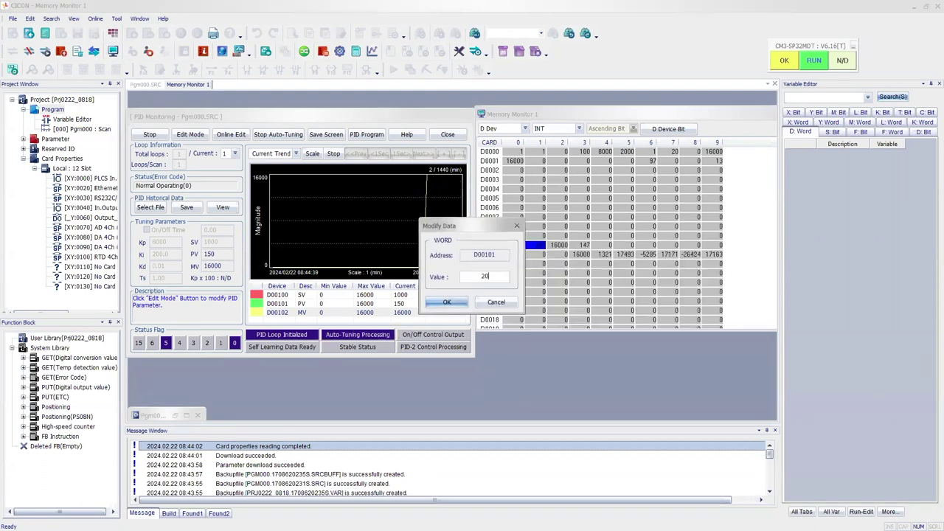
key(Return)
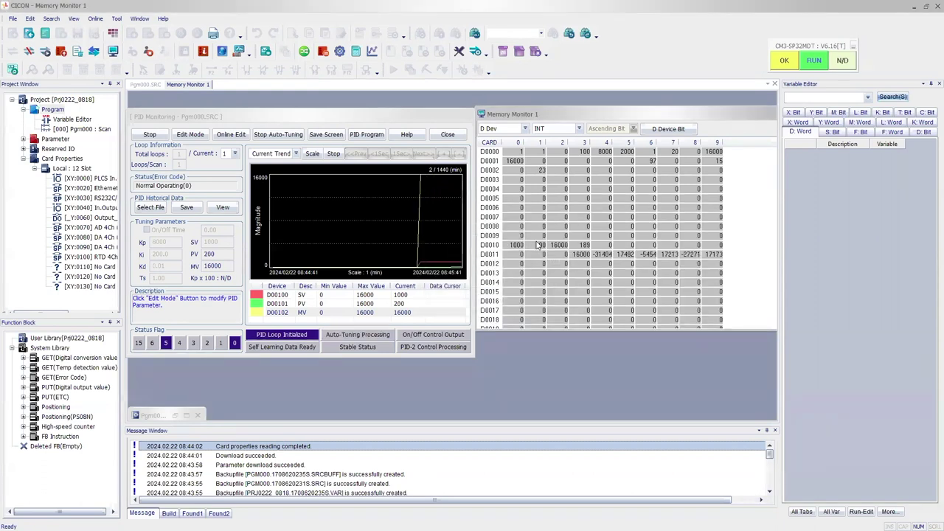
double_click(543, 246)
text(250)
key(Return)
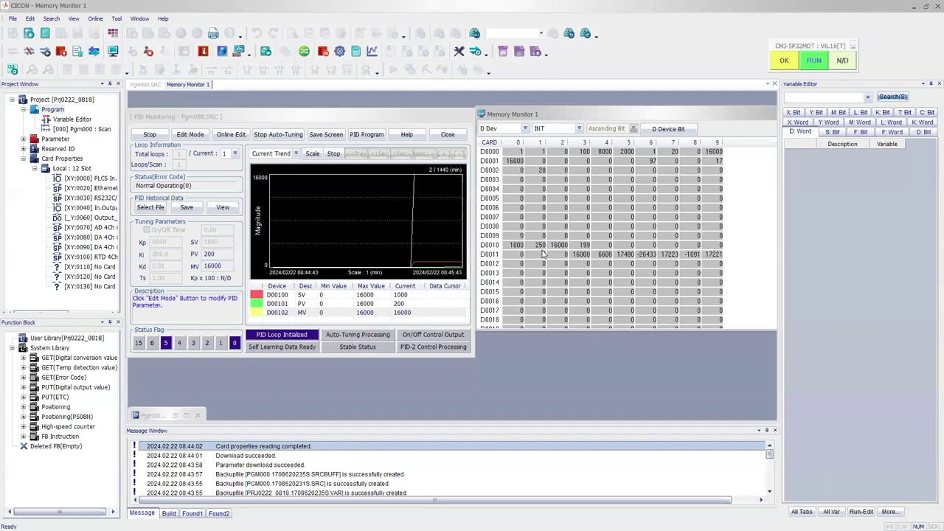
double_click(539, 247)
text(300)
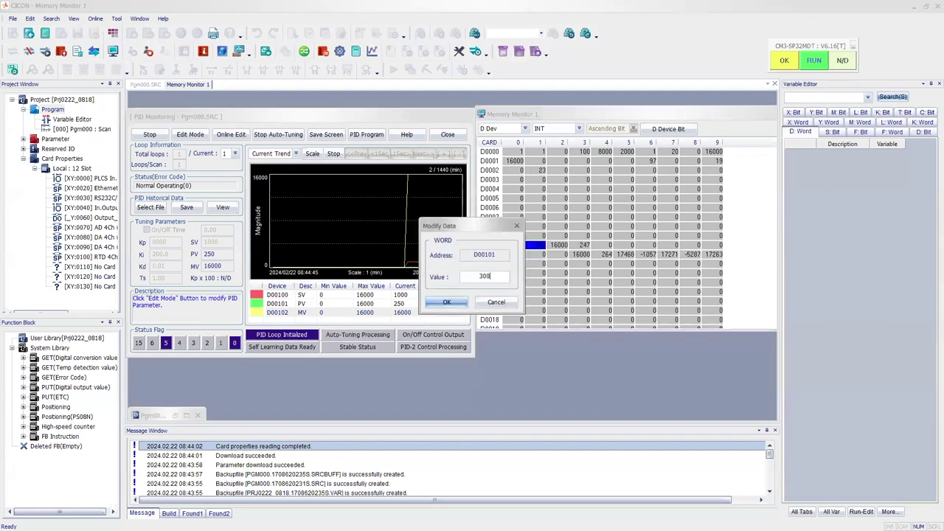
key(Return)
Step: Continue raising D00101 from 350 to 650 in steps of 50
double_click(539, 246)
text(350)
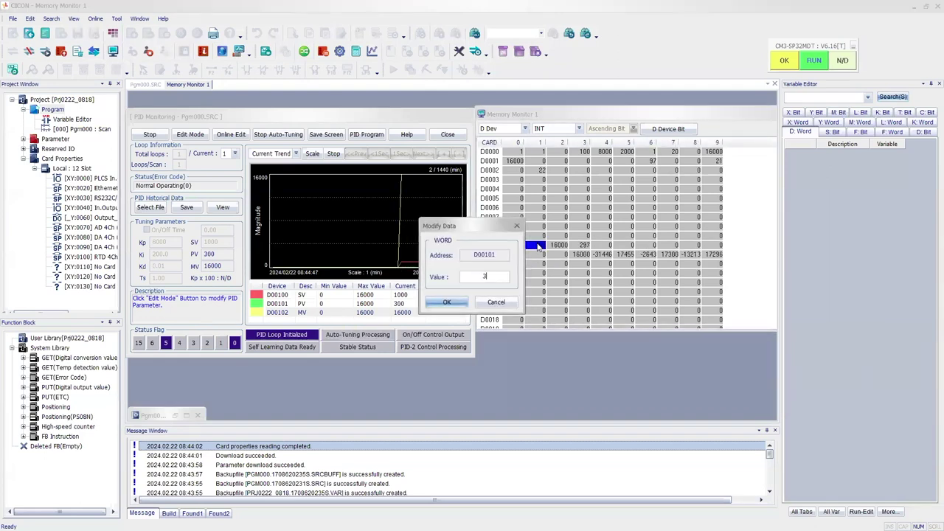
key(Return)
double_click(539, 247)
text(400)
key(Return)
double_click(539, 246)
text(450)
key(Return)
double_click(539, 246)
text(500)
key(Return)
double_click(539, 246)
text(550)
key(Return)
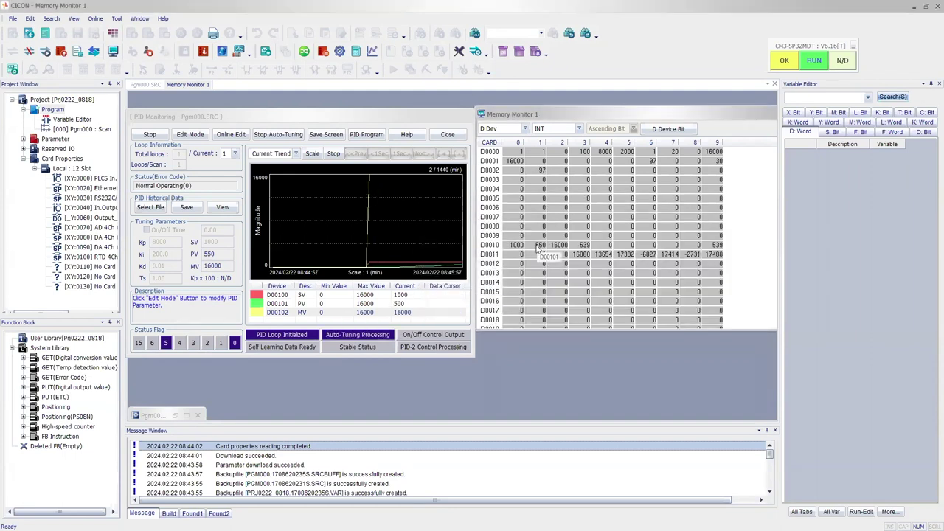
double_click(539, 247)
text(600)
key(Return)
double_click(539, 247)
text(650)
key(Return)
Step: Apply the auto-tuned constants (Kp 20000, Ki 7.8, Kd 1.17) permanently to the program
double_click(540, 246)
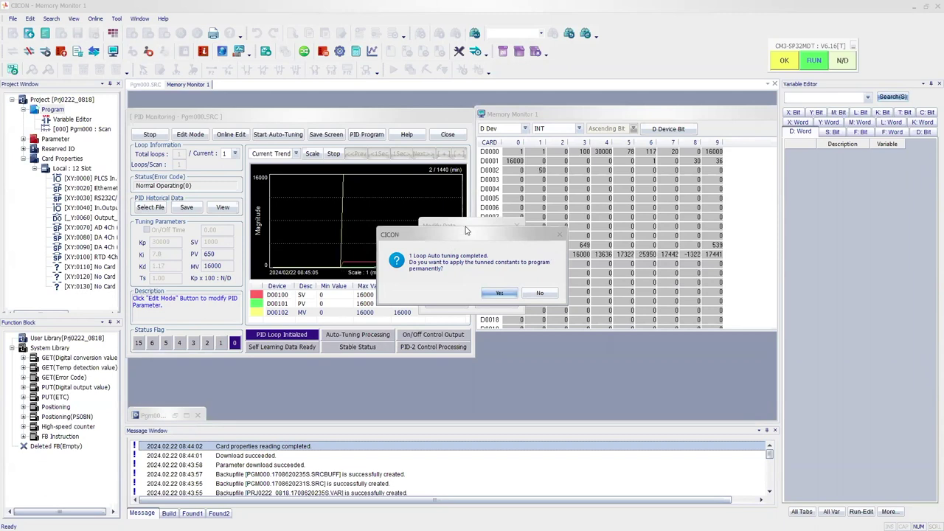
drag(465, 230, 562, 230)
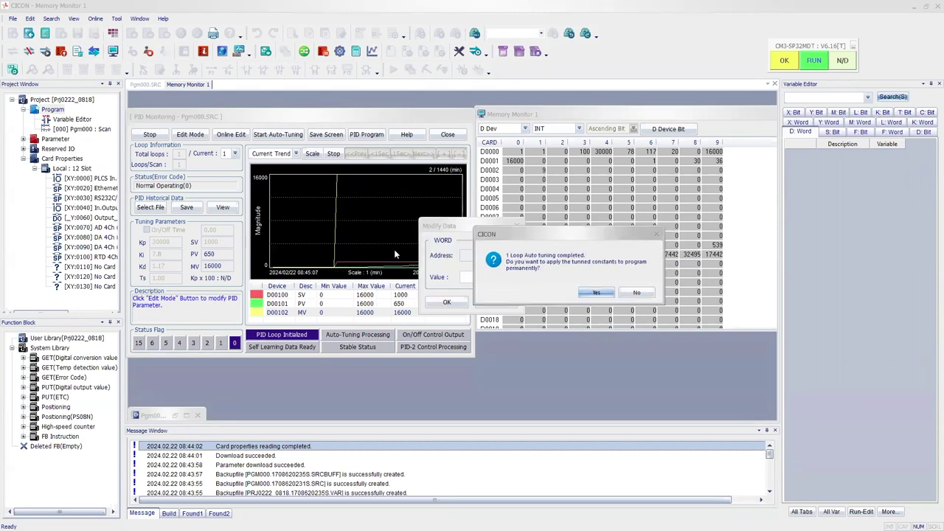
click(597, 293)
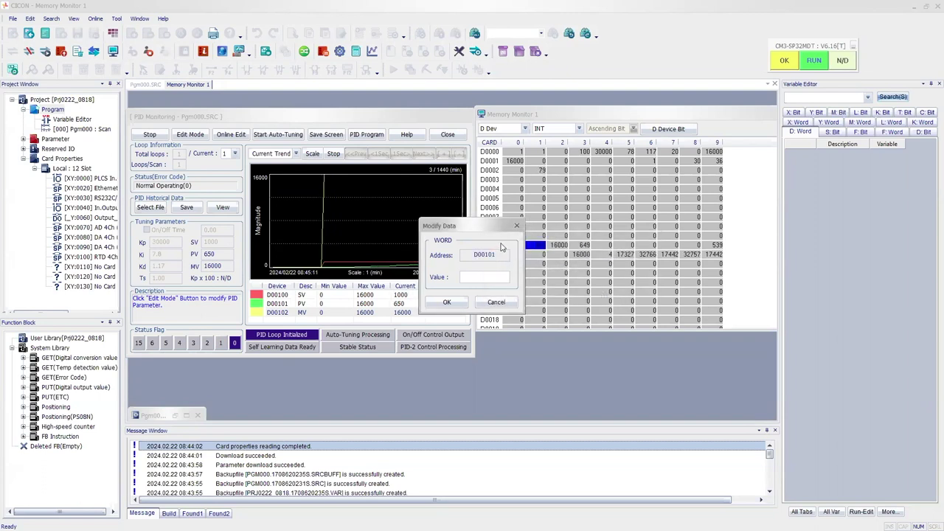
click(500, 290)
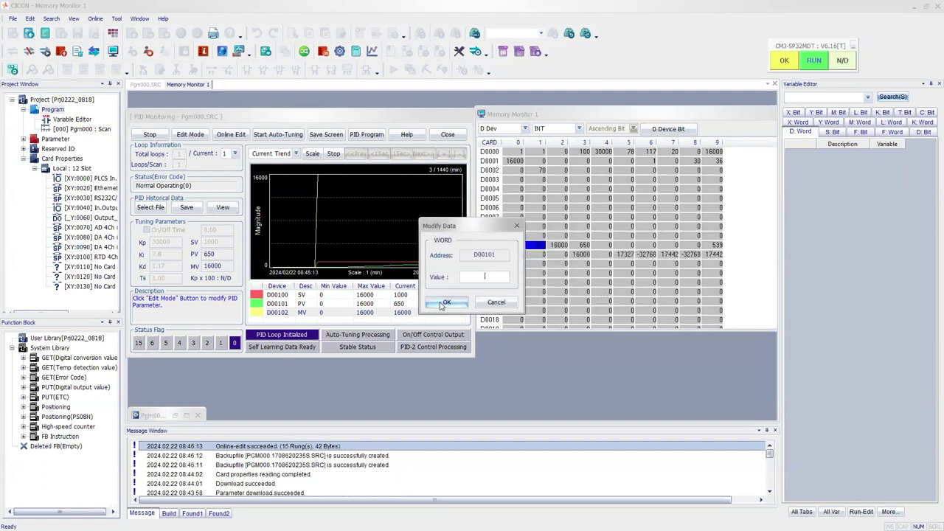
click(489, 304)
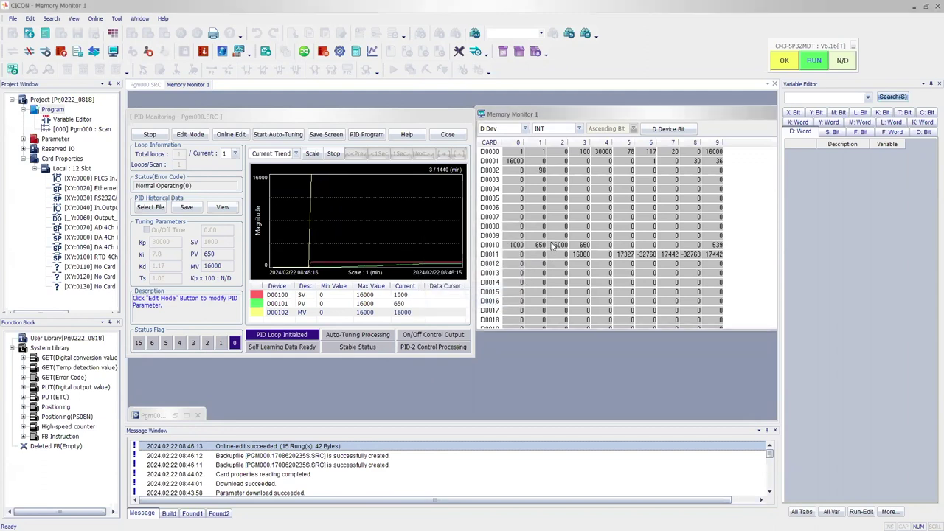
Step: Resume raising D00101 through 700, 750, 800 and 850
double_click(544, 249)
text(700)
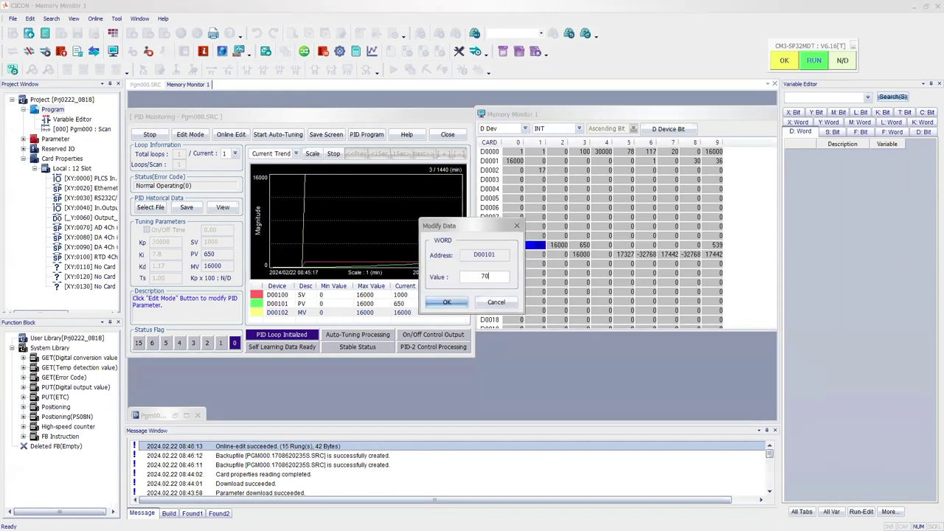
key(Return)
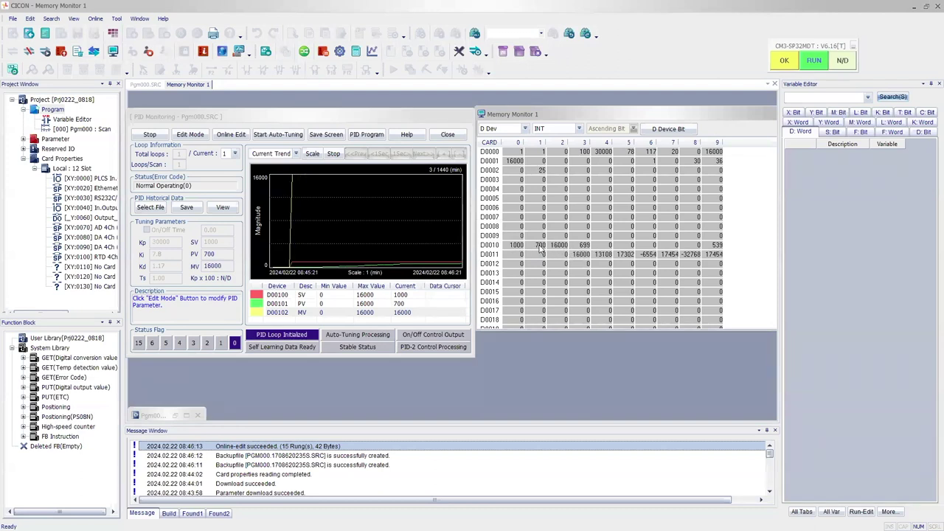
double_click(540, 250)
text(750)
key(Return)
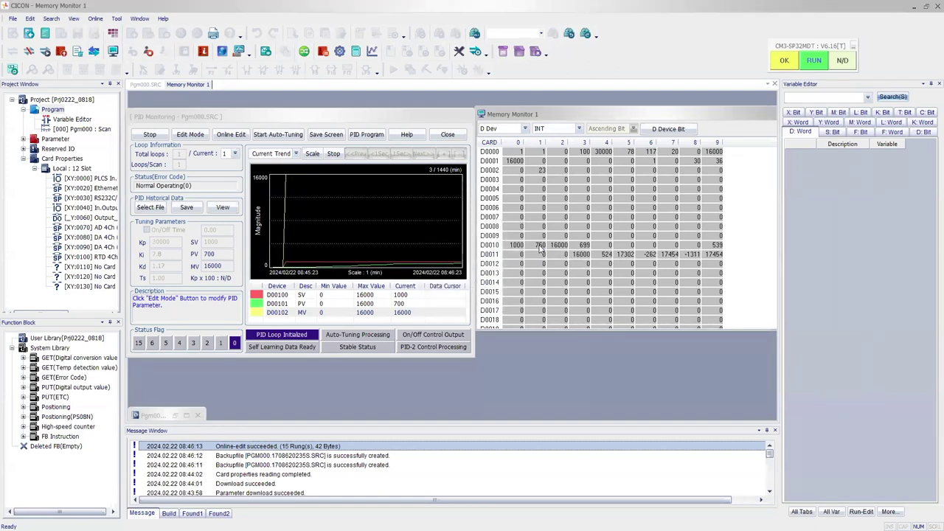
double_click(540, 249)
text(800)
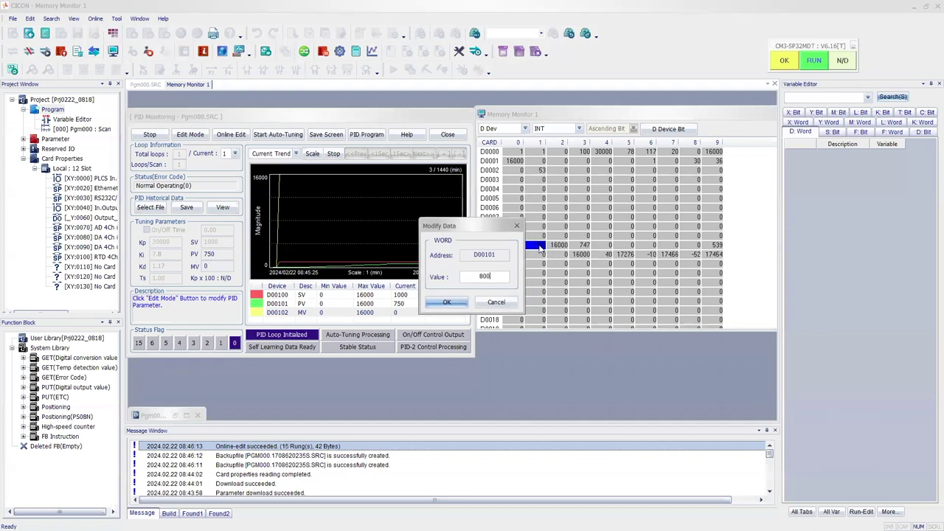
key(Return)
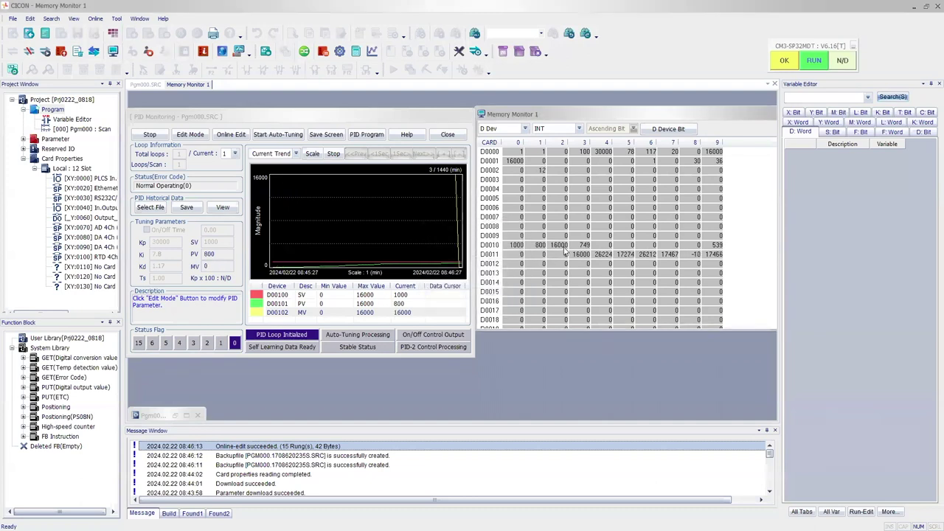
double_click(540, 245)
text(850)
key(Return)
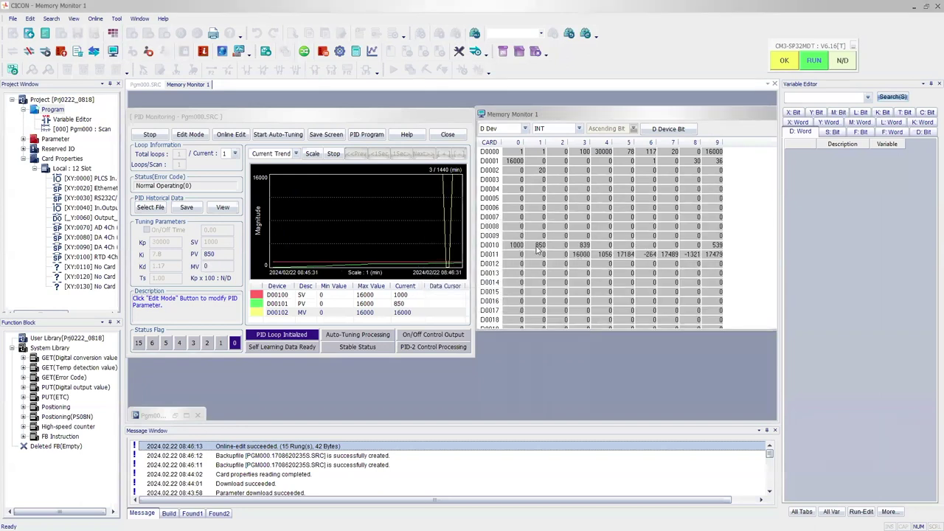
Step: Bring D00101 up to 1000 through 900, 925, 950 and 975
double_click(539, 248)
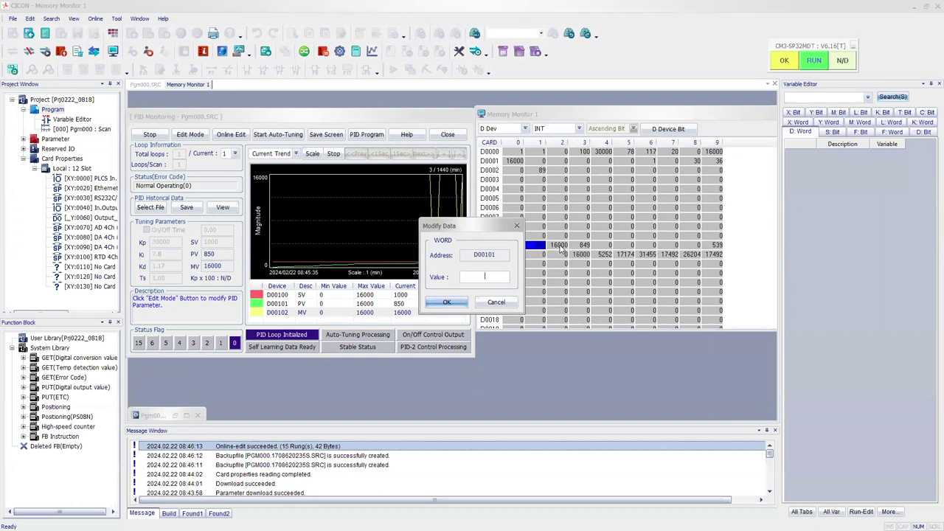
double_click(536, 248)
text(900)
key(Return)
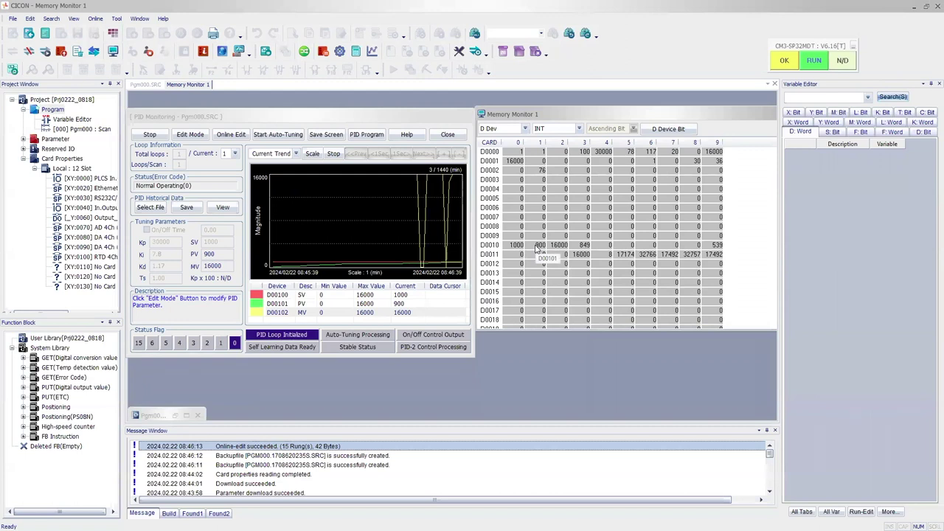
double_click(537, 246)
text(92)
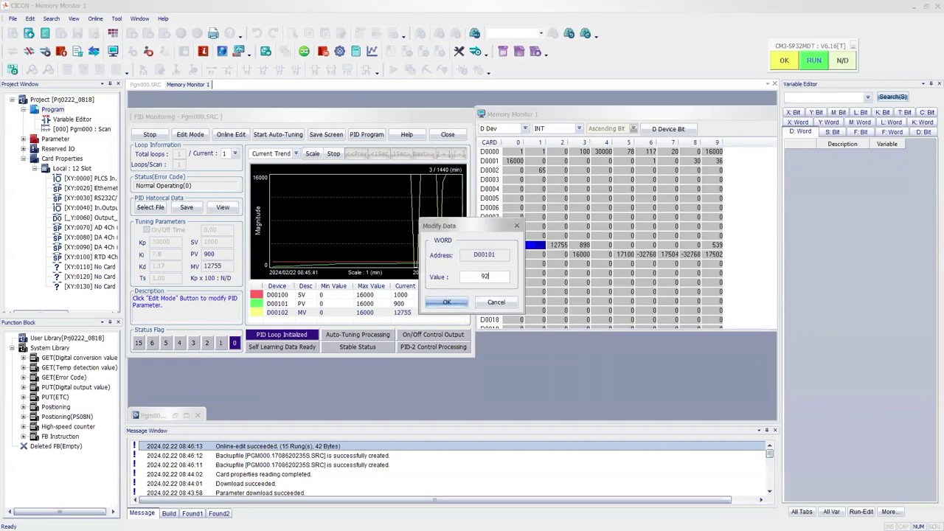
text(5)
key(Return)
double_click(537, 246)
text(950)
key(Return)
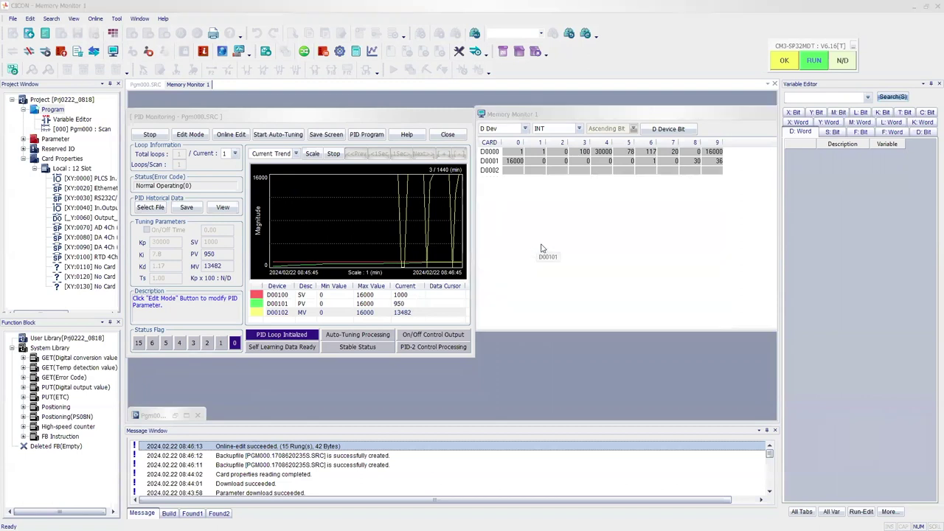
double_click(541, 247)
text(975)
key(Return)
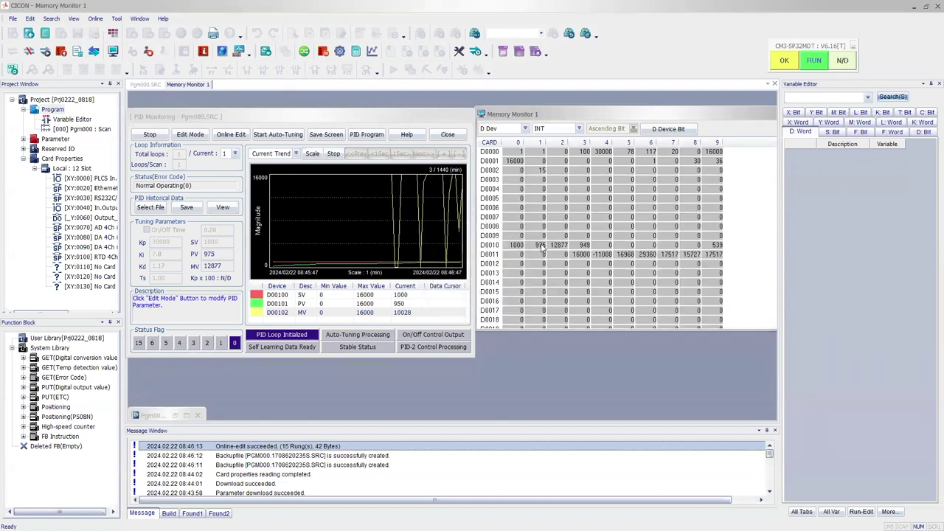
double_click(541, 247)
text(1000)
key(Return)
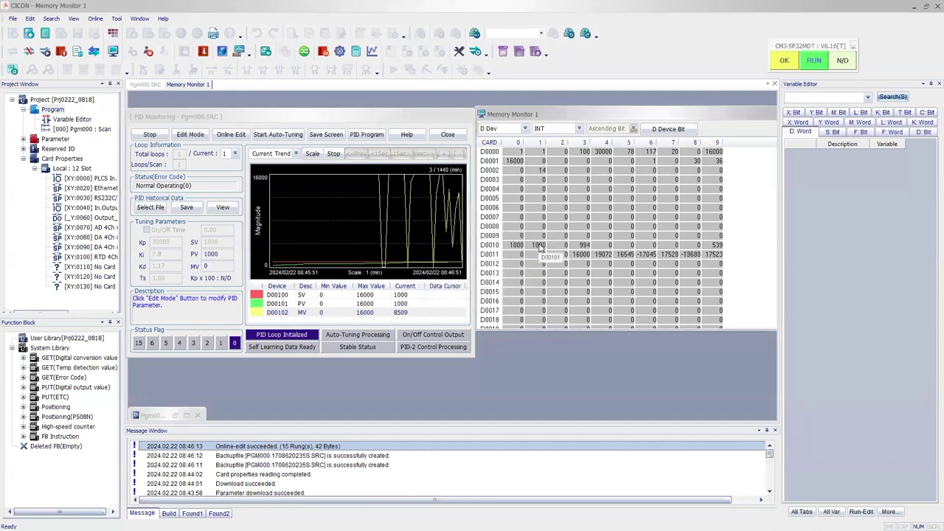
Step: Vary D00101 around the set point: 1025, 1000, 975, then back to 1000
double_click(539, 247)
text(102)
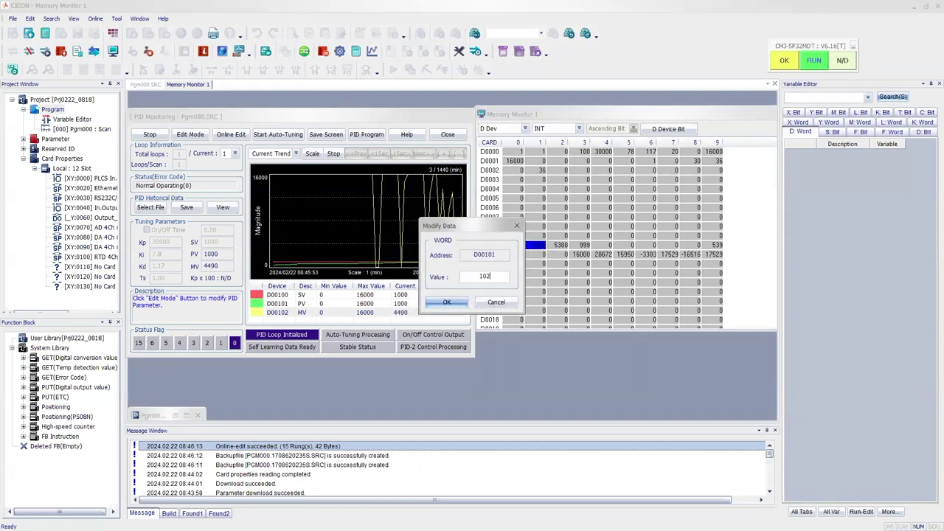
text(5)
key(Return)
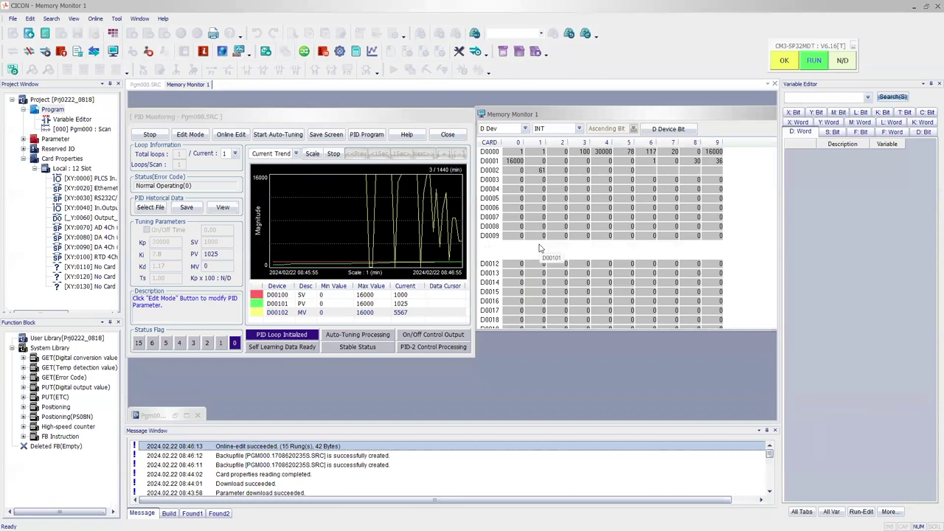
double_click(541, 249)
text(1000)
key(Return)
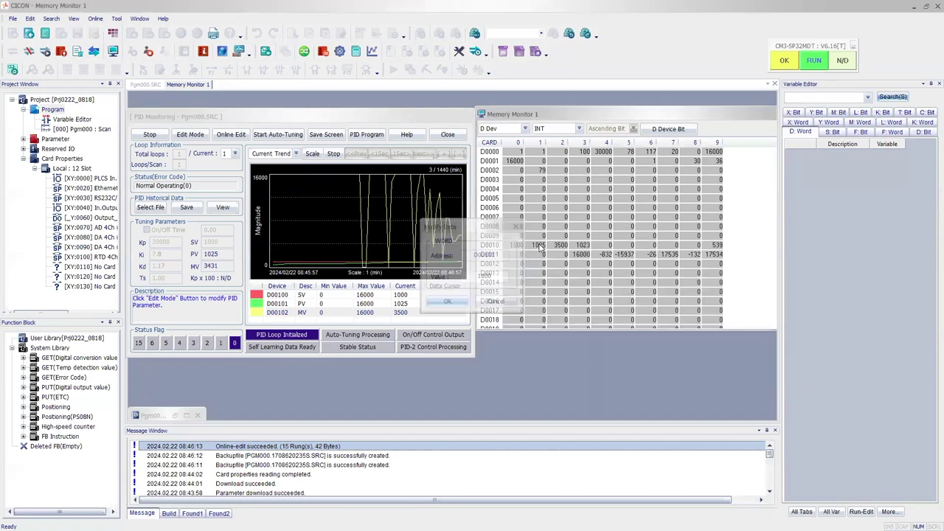
double_click(541, 248)
text(975)
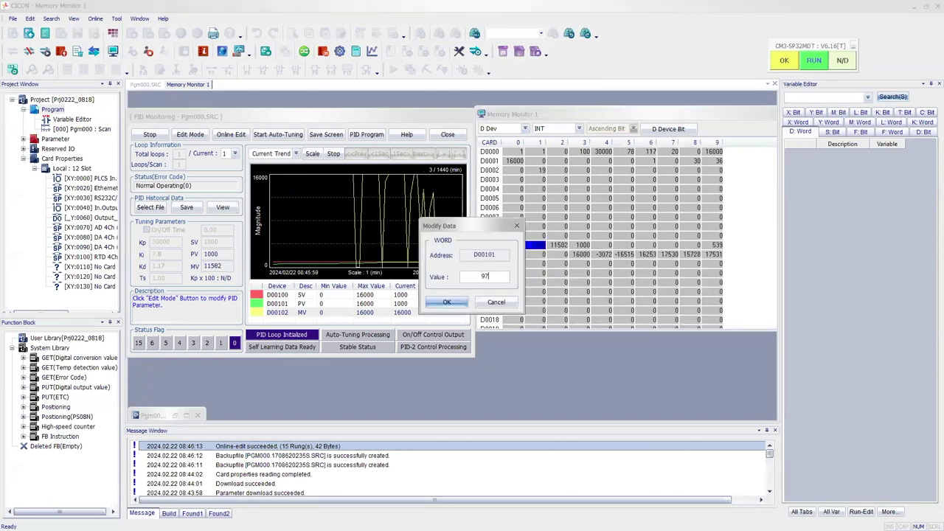
key(Return)
double_click(541, 248)
text(1000)
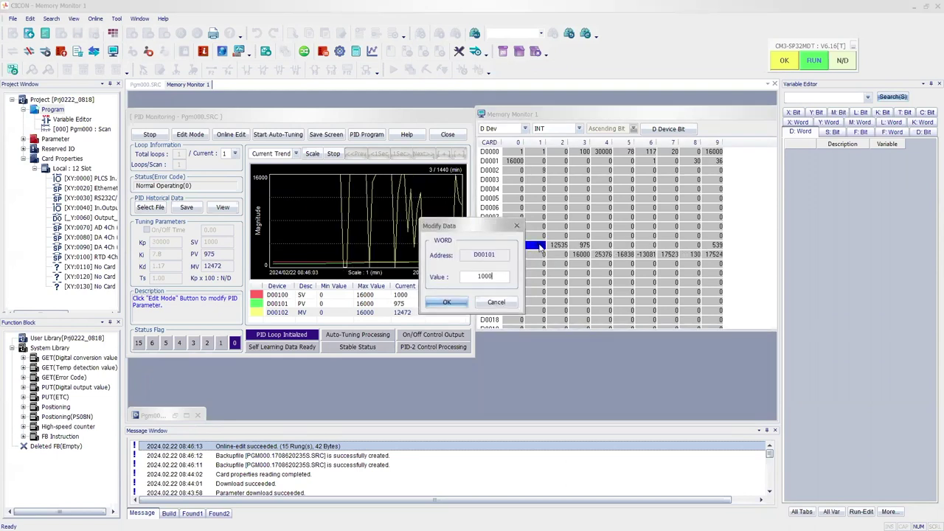
key(Return)
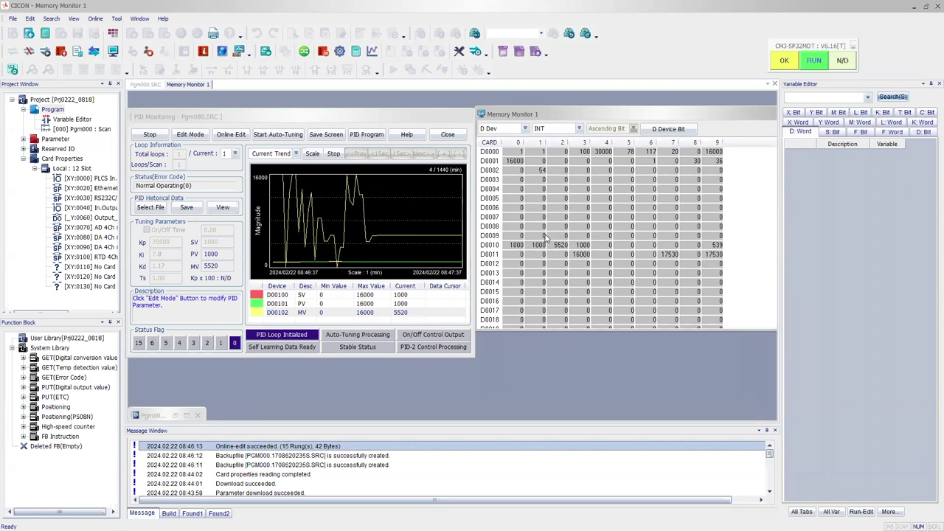
click(150, 135)
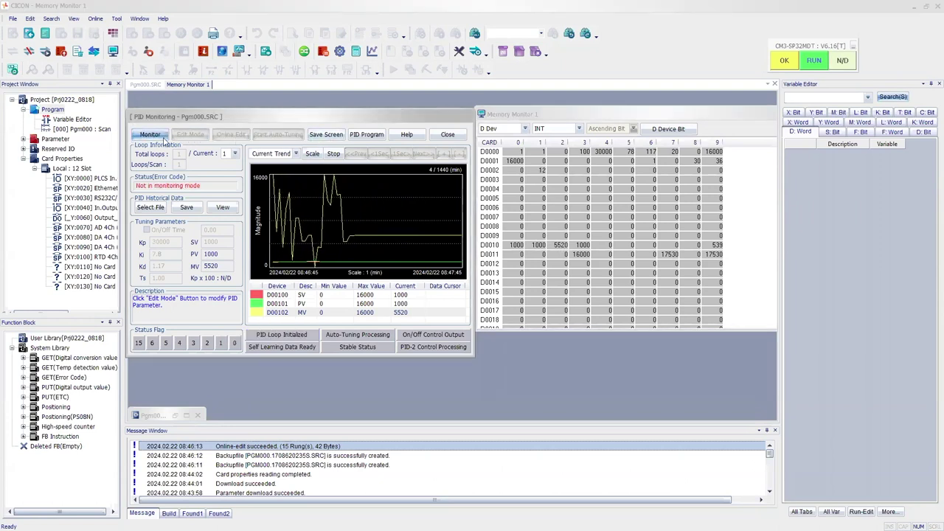
Step: Take the PID program offline from the CPU and minimize Memory Monitor 1
click(363, 136)
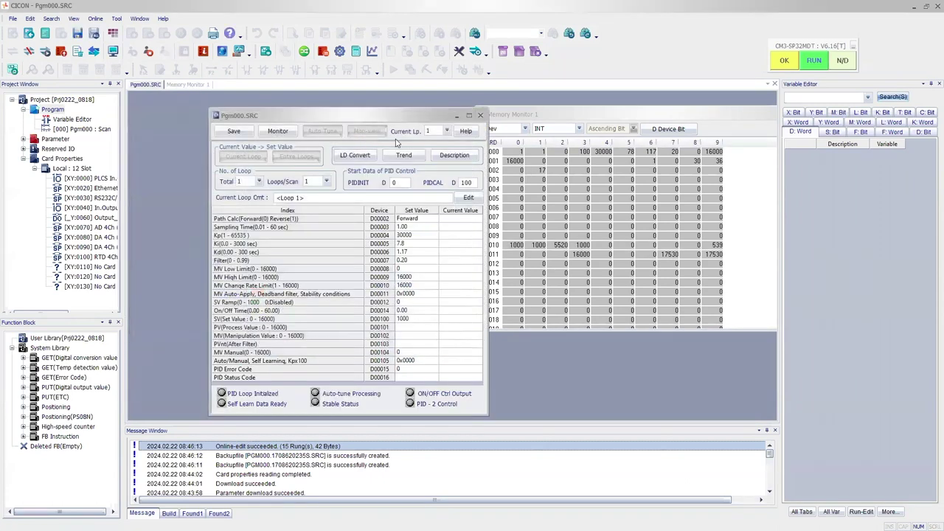
click(31, 57)
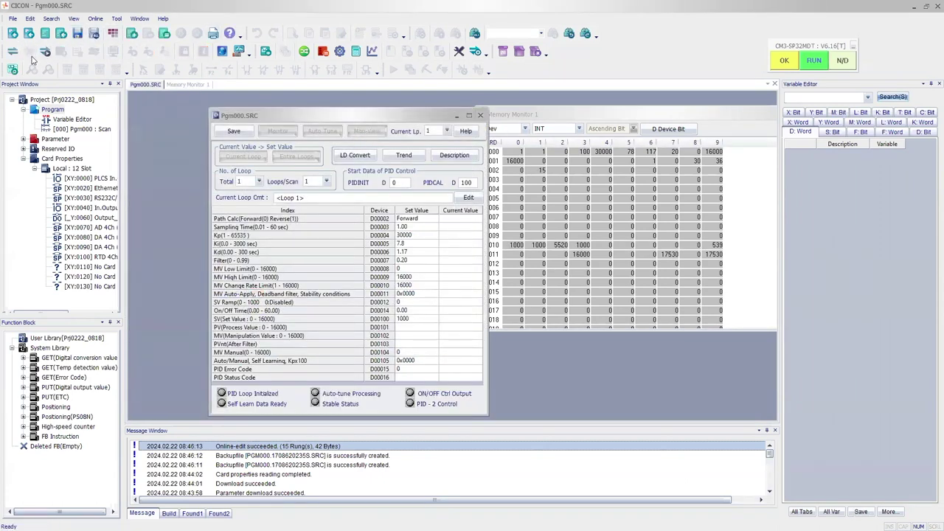
click(736, 116)
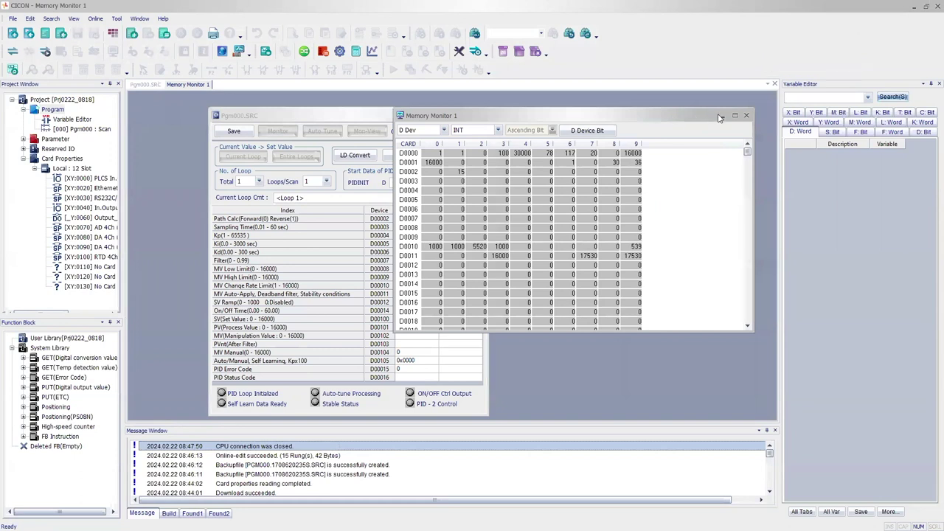
click(738, 115)
Step: Review the loop's set values: Kp 30000, Ki 7.8, Kd 1.17, Filter 0.20
drag(415, 235, 415, 253)
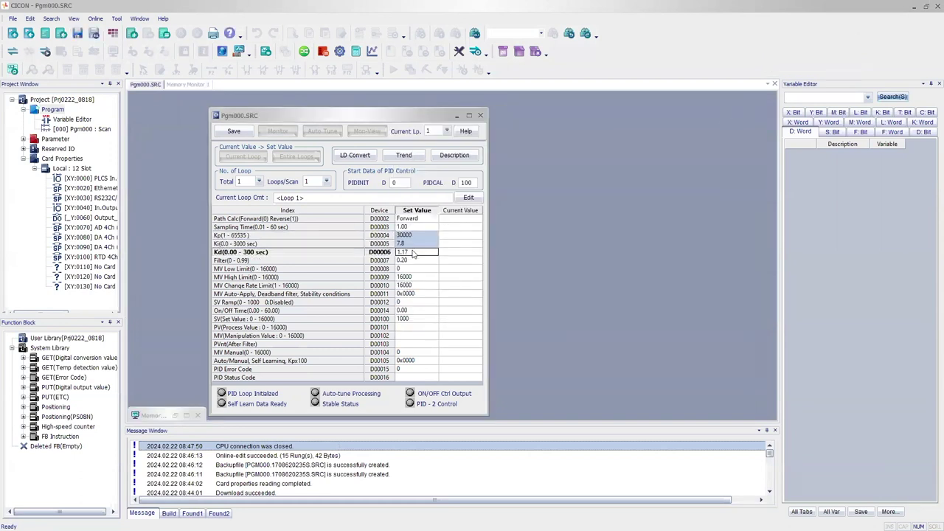
click(226, 243)
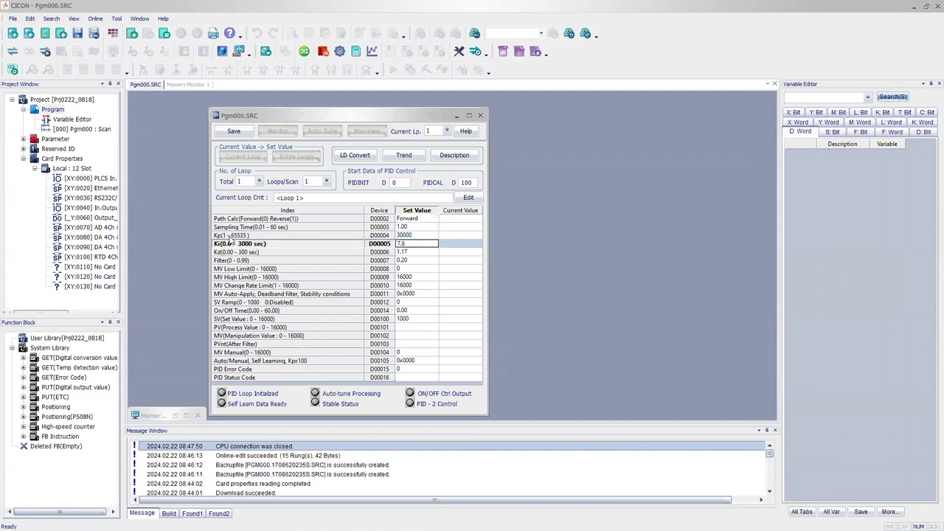
click(435, 236)
click(420, 245)
click(419, 235)
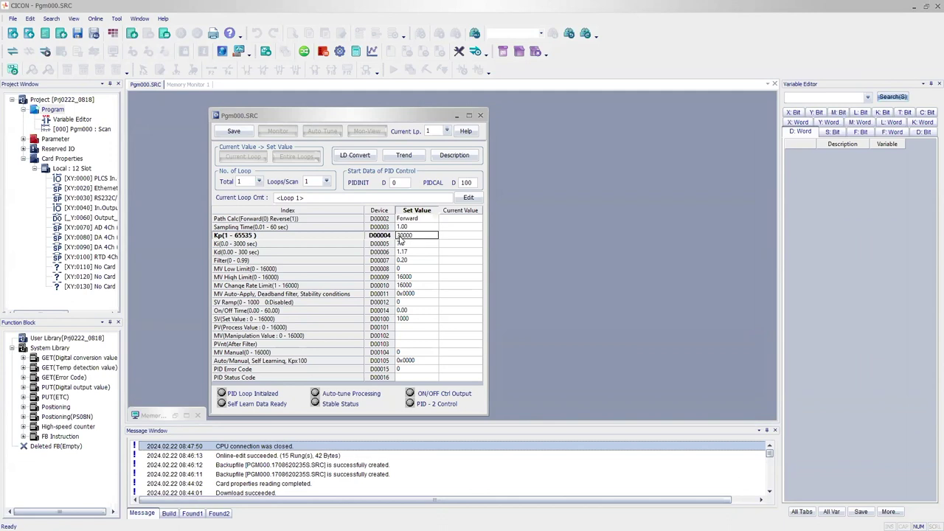
click(403, 244)
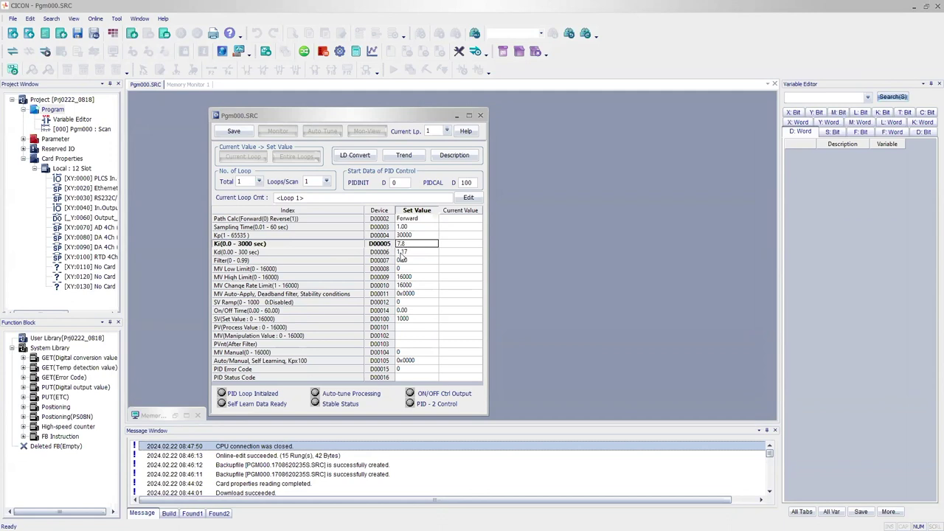
click(401, 254)
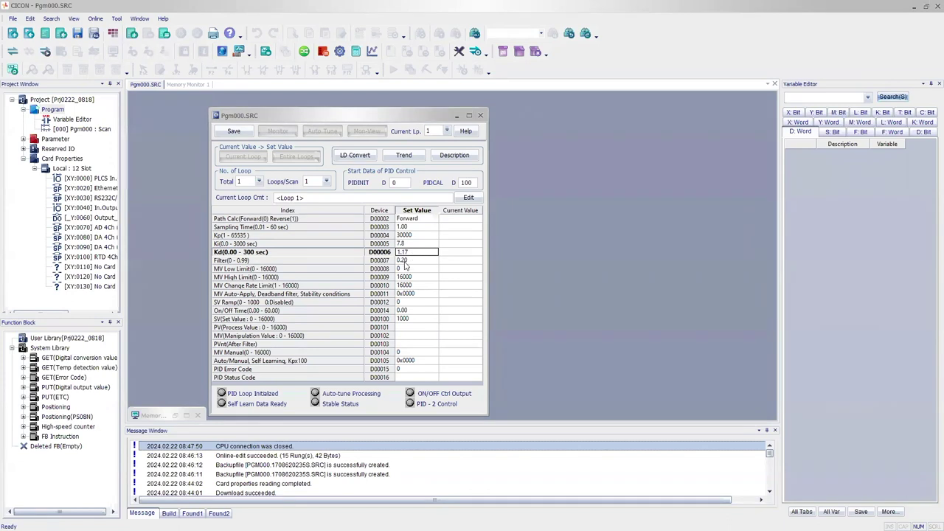
click(404, 262)
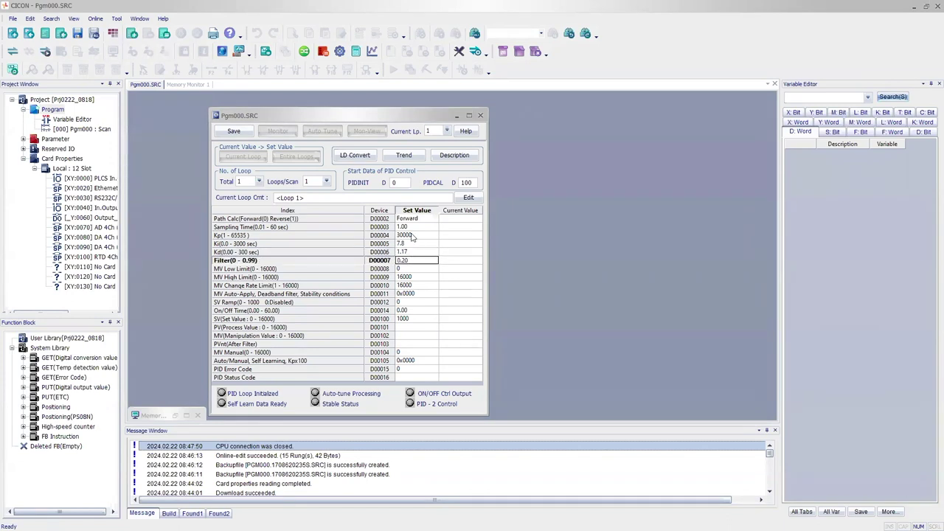
Step: Step through the Kp, Ki, Kd and Filter values again, ending at Path Calc
click(413, 236)
click(413, 244)
click(413, 252)
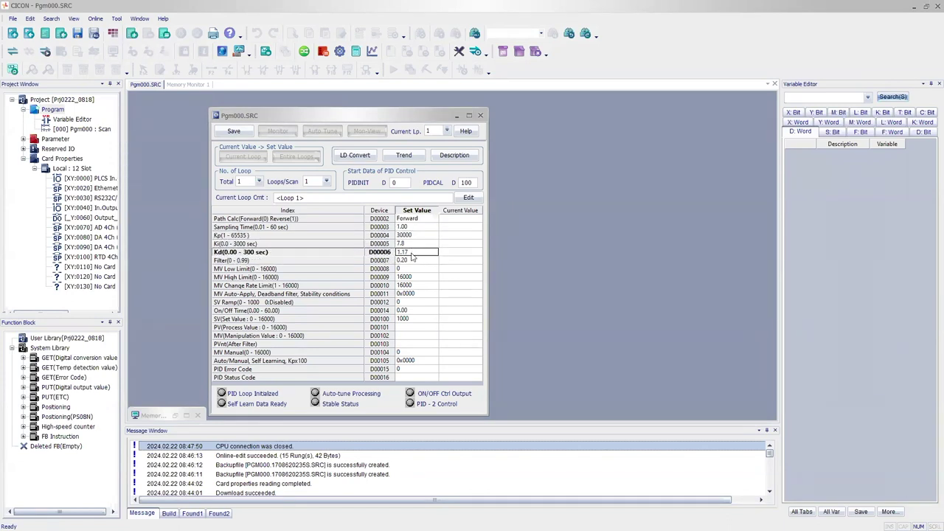
click(413, 262)
click(415, 244)
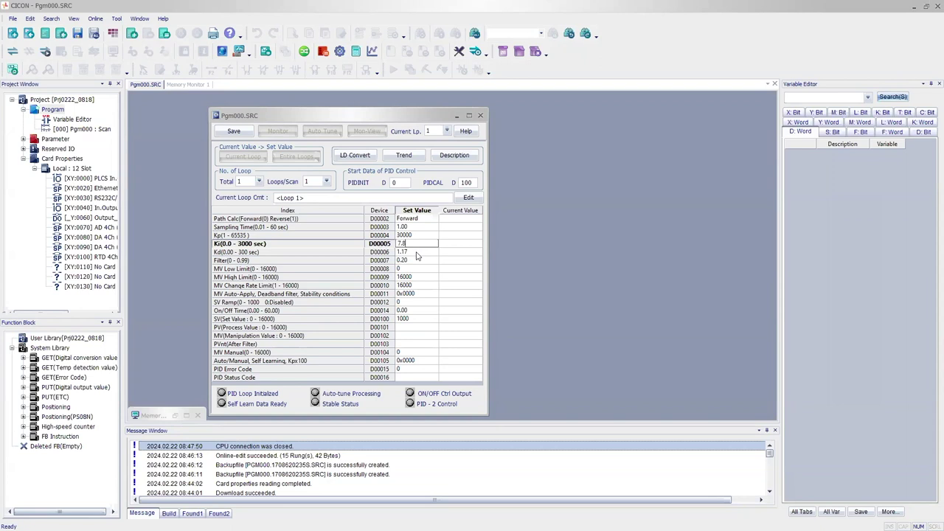
click(413, 220)
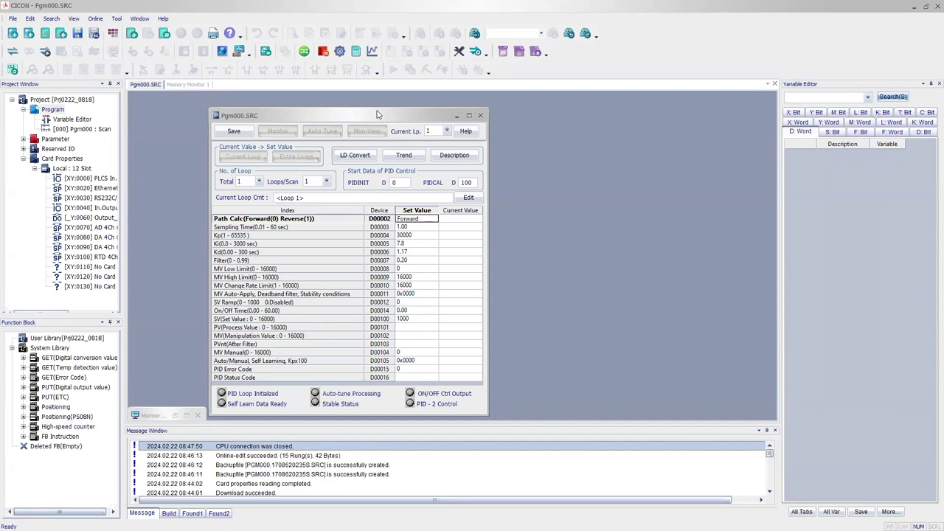
Step: Map MV to a TO write to slot 1 and PV to a FROM read from slot 2, then convert to LD
drag(376, 114, 394, 109)
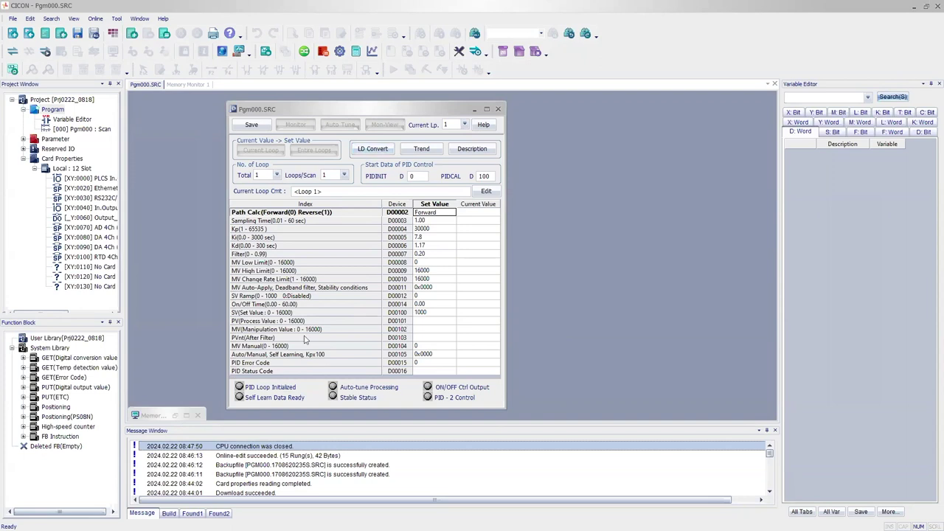
double_click(431, 330)
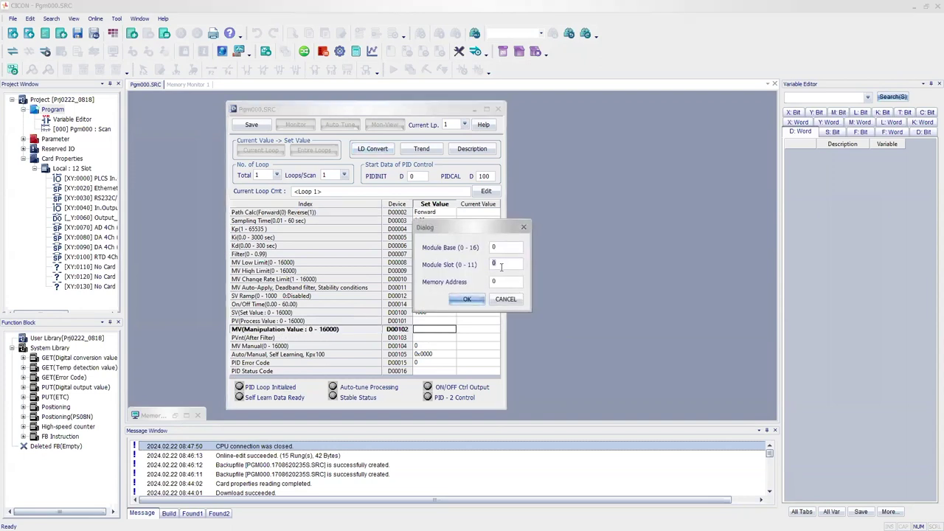
click(479, 300)
double_click(438, 320)
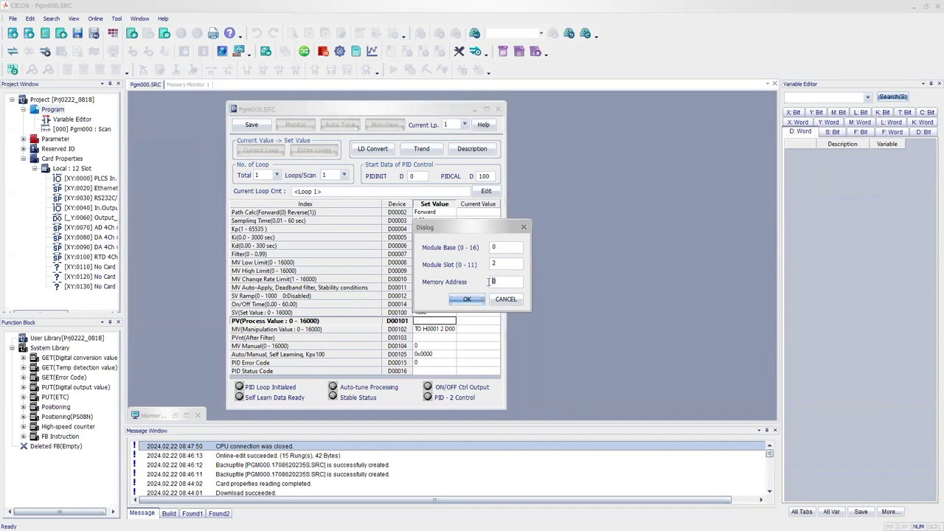
click(467, 298)
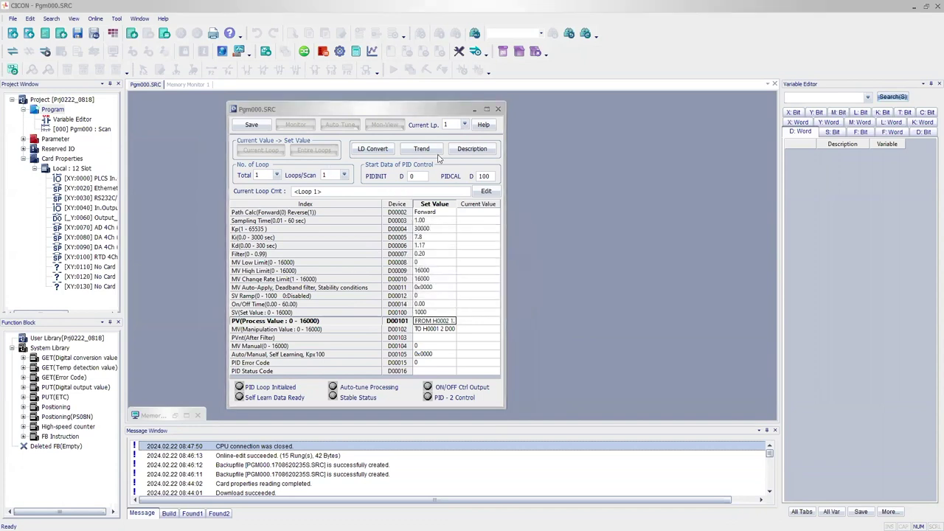
click(373, 148)
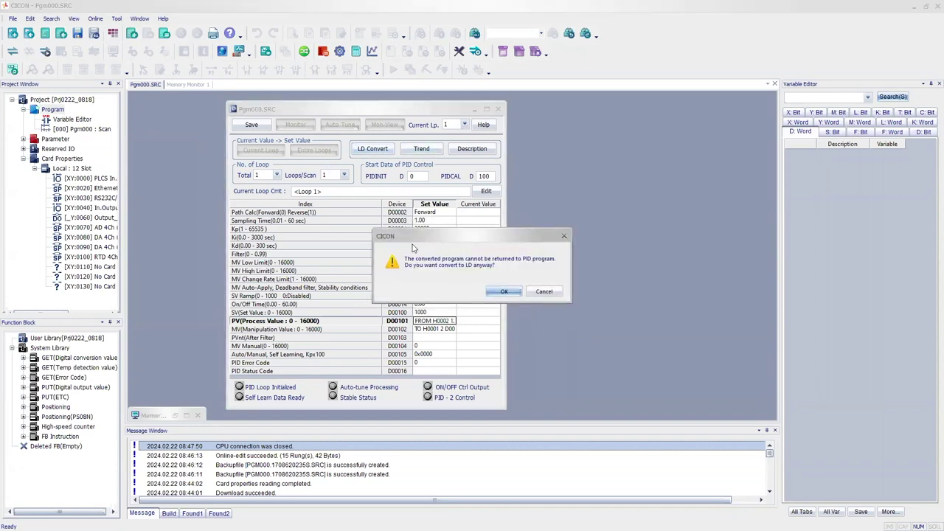
drag(426, 237, 437, 214)
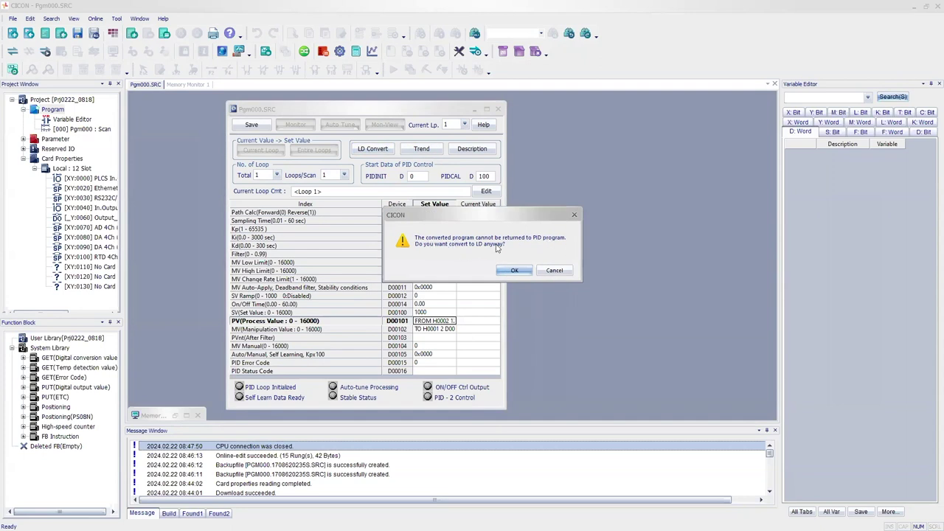
click(514, 270)
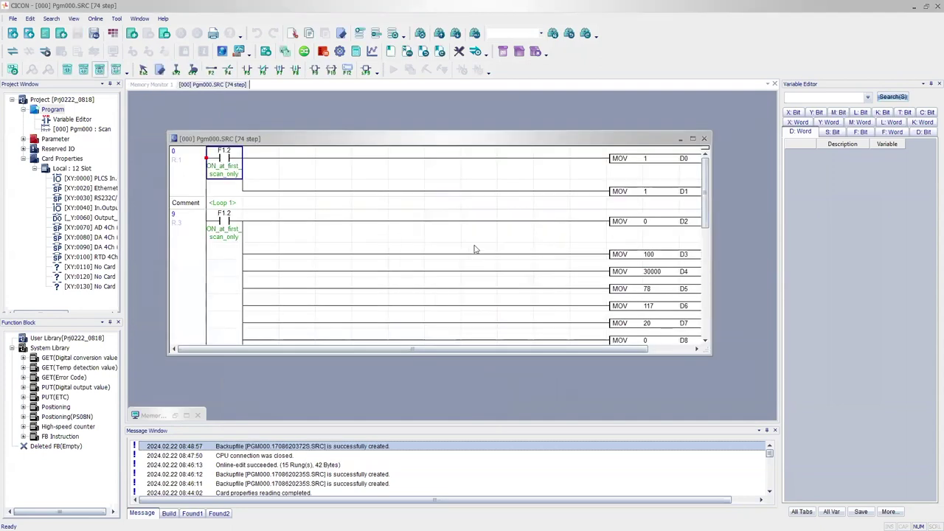
double_click(486, 139)
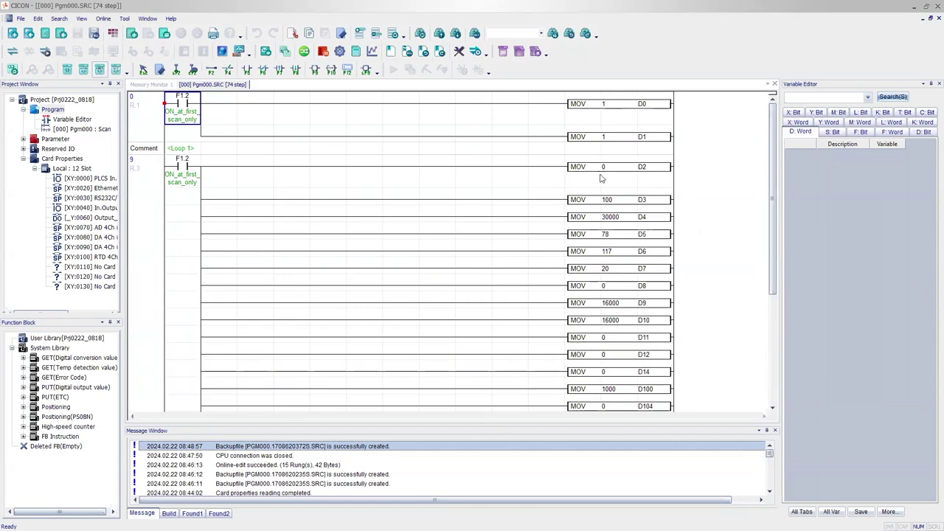
click(602, 219)
click(602, 237)
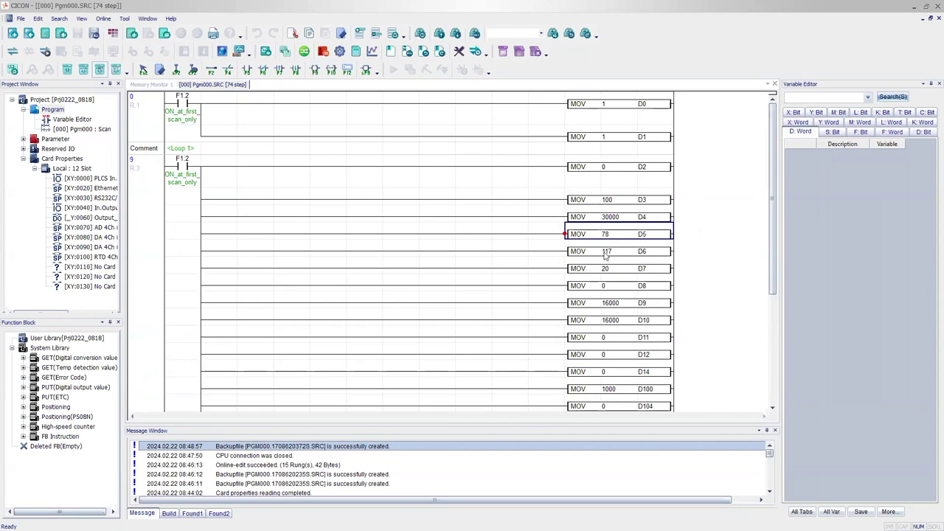
click(618, 220)
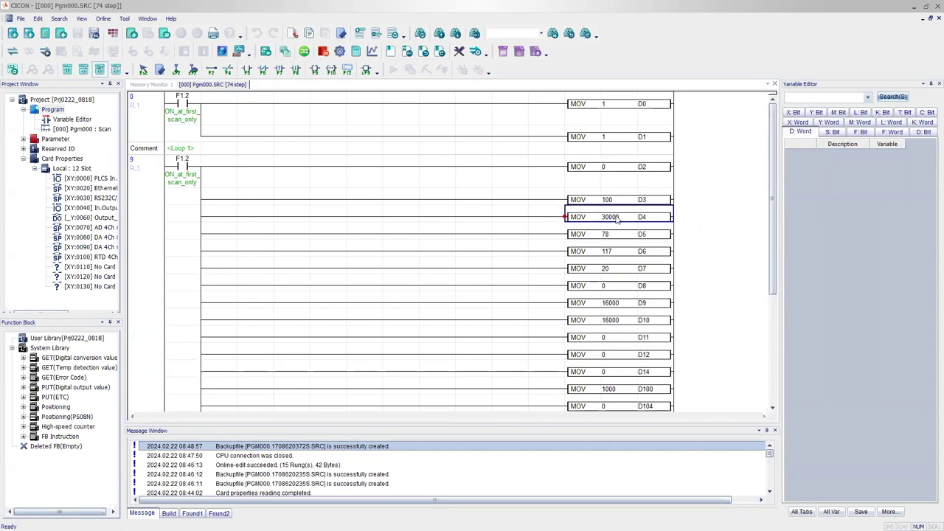
scroll(620, 238, down, 5)
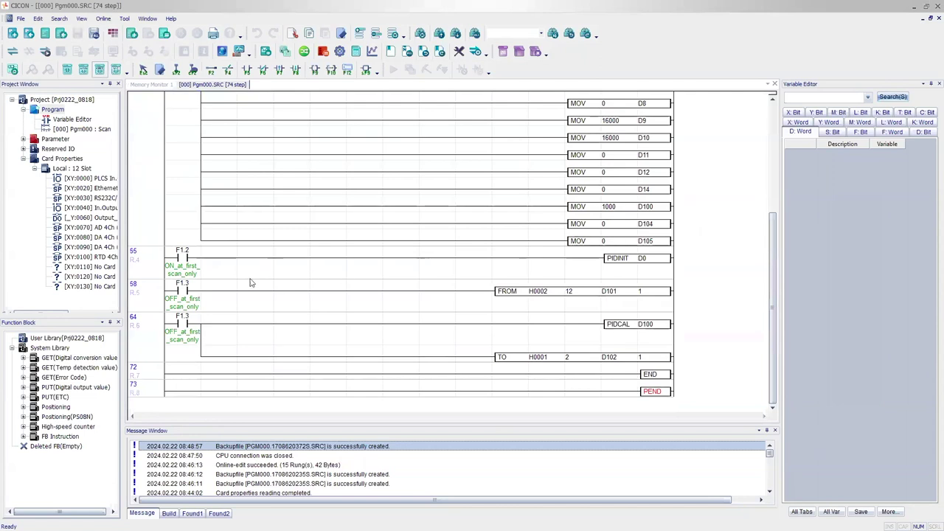
click(188, 275)
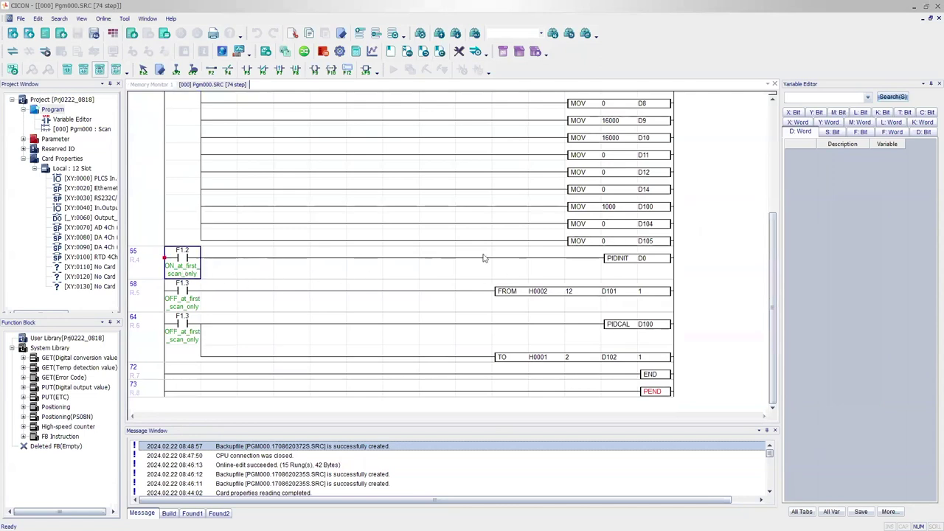
click(641, 263)
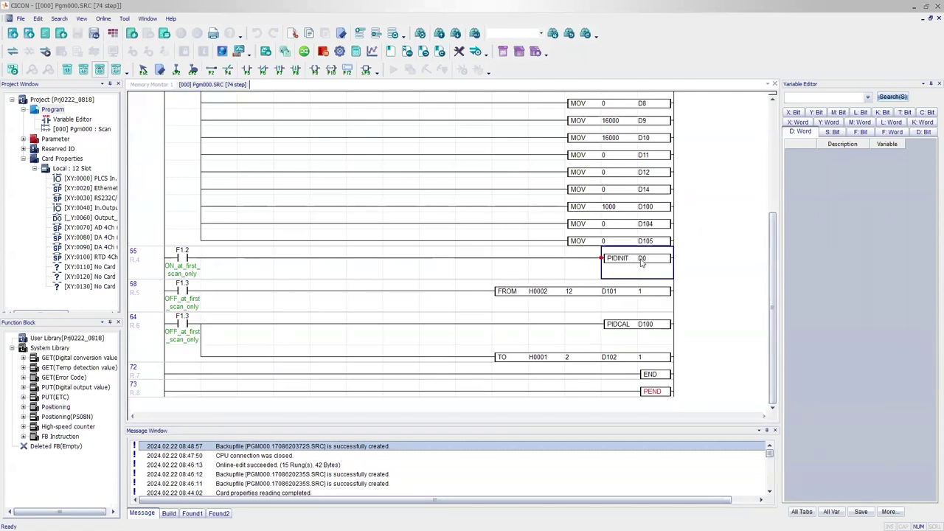
click(178, 273)
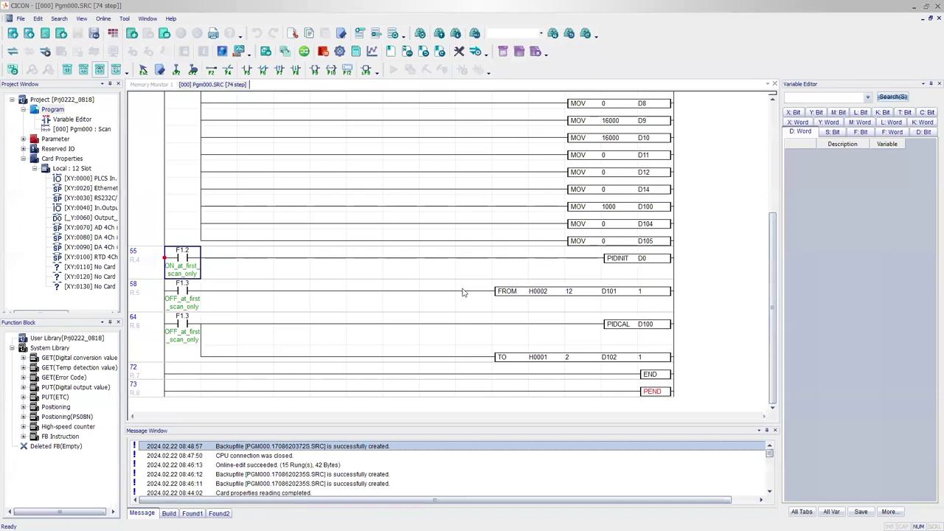
click(180, 301)
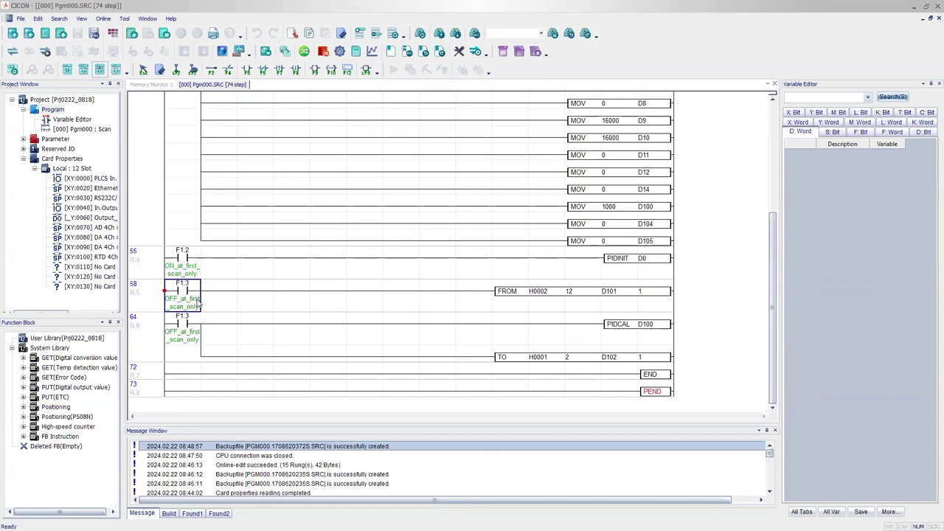
click(551, 291)
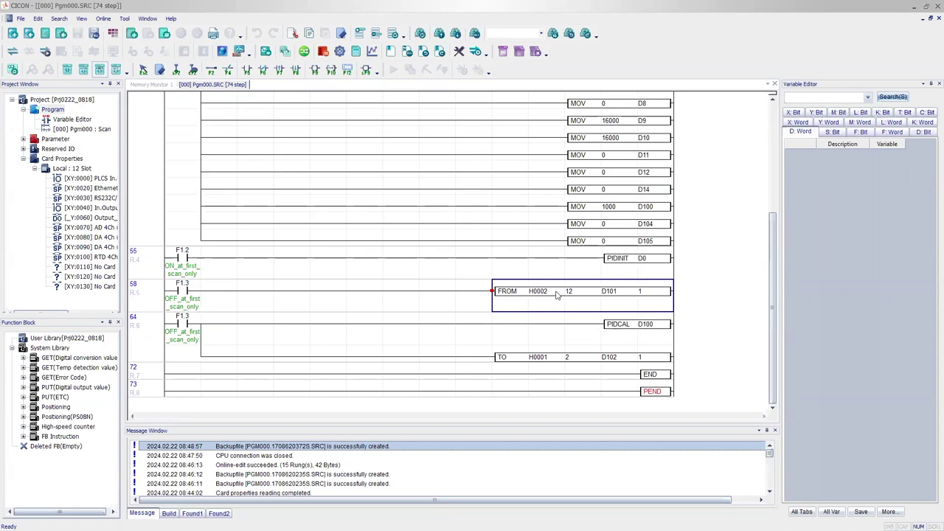
click(184, 336)
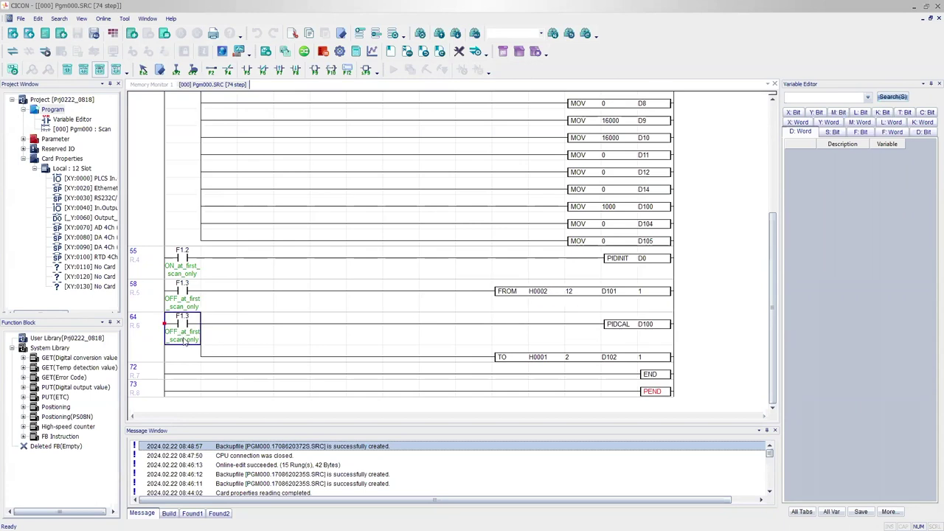
click(624, 326)
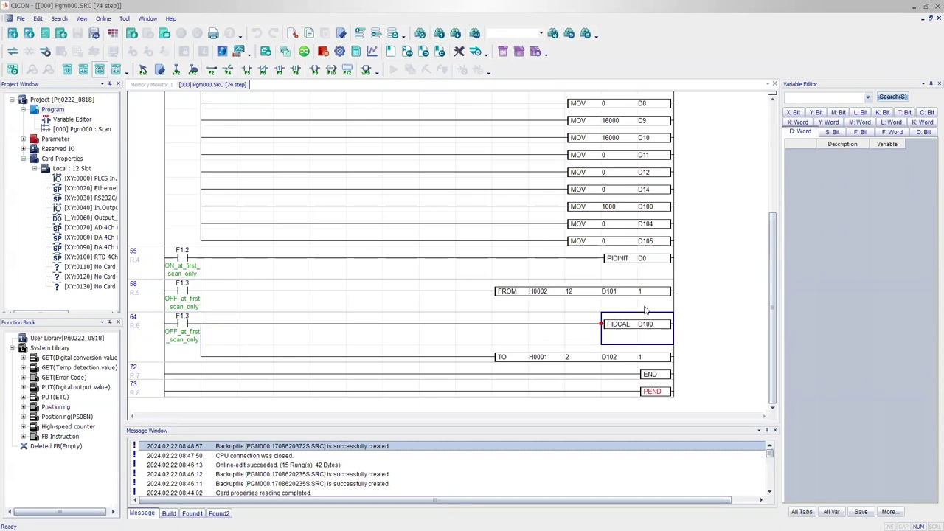
click(515, 360)
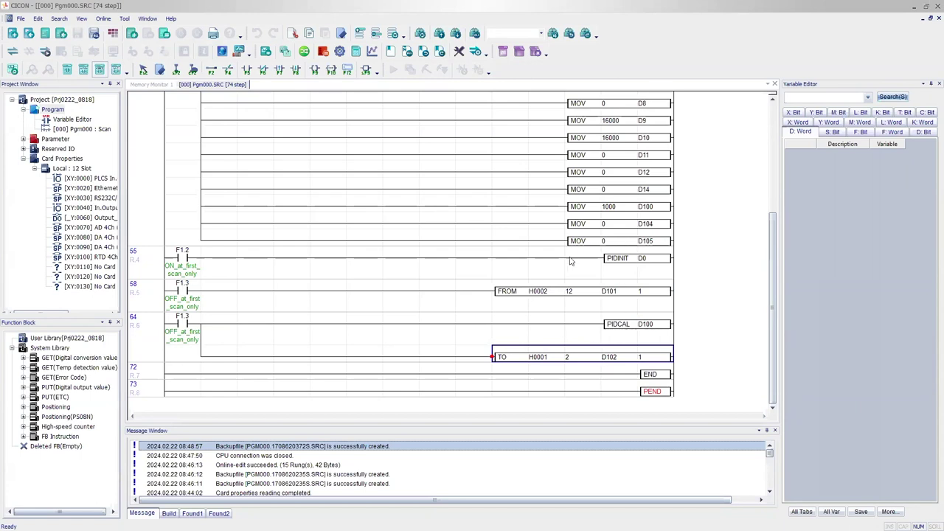
scroll(597, 270, up, 3)
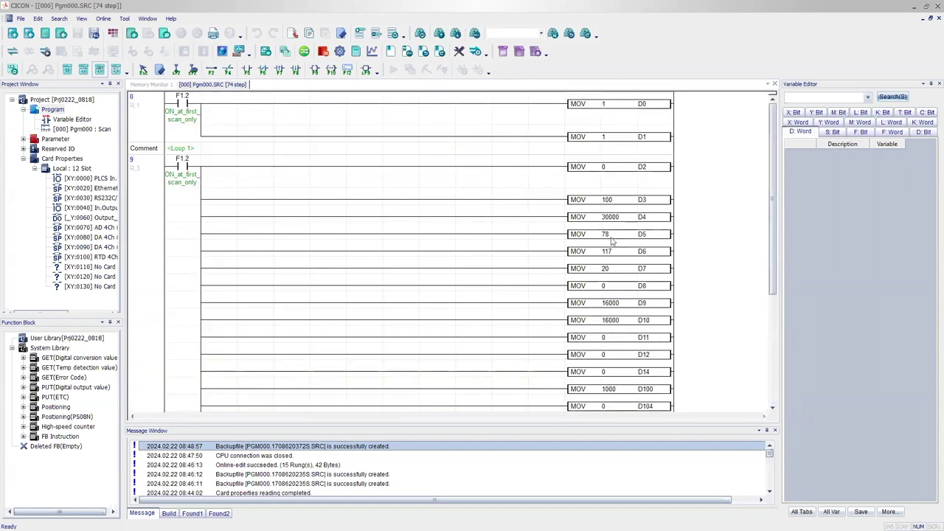
scroll(611, 236, down, 5)
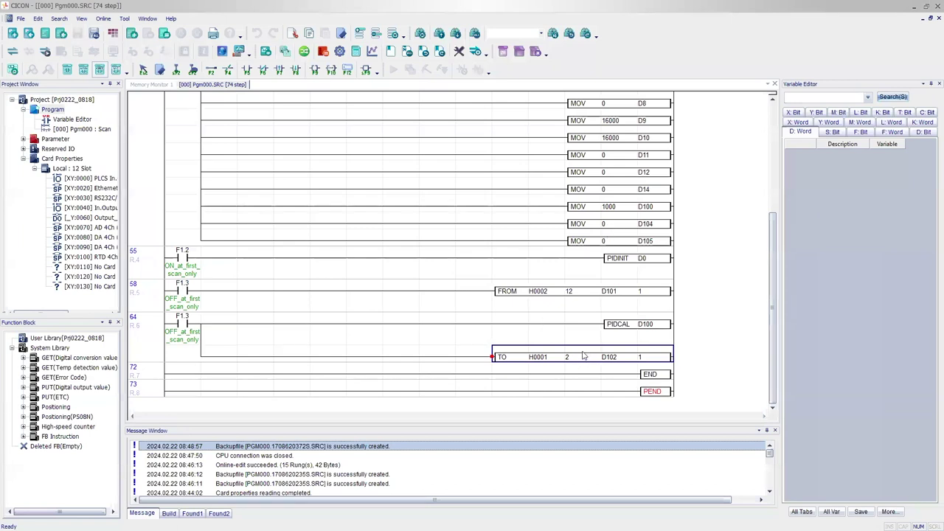
click(185, 331)
click(227, 327)
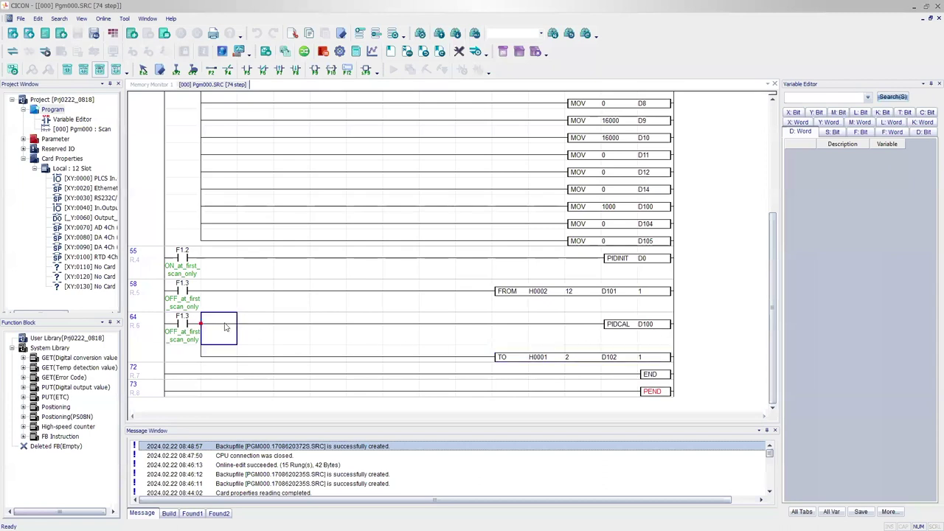
Step: Insert a normally closed X0.0 contact on the PIDCAL rung
click(264, 70)
text(X0.0)
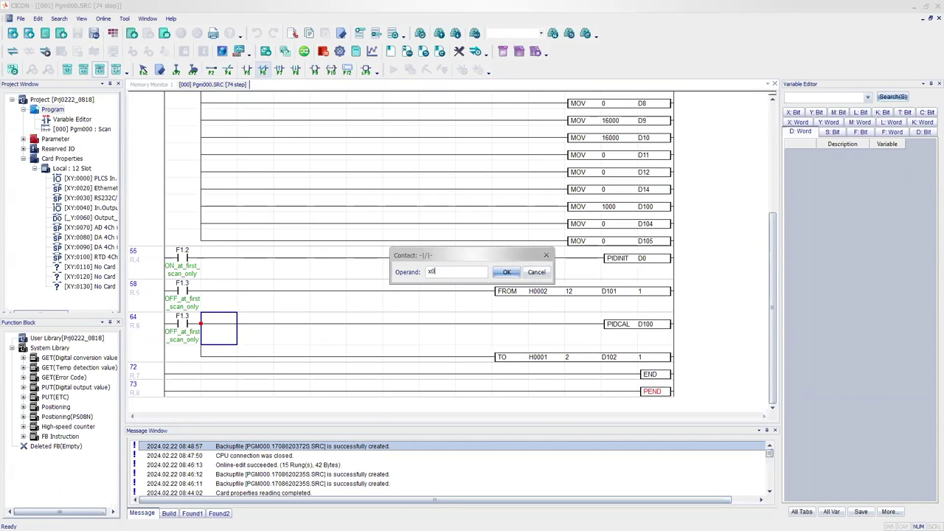
key(Return)
key(ctrl+z)
key(ctrl+y)
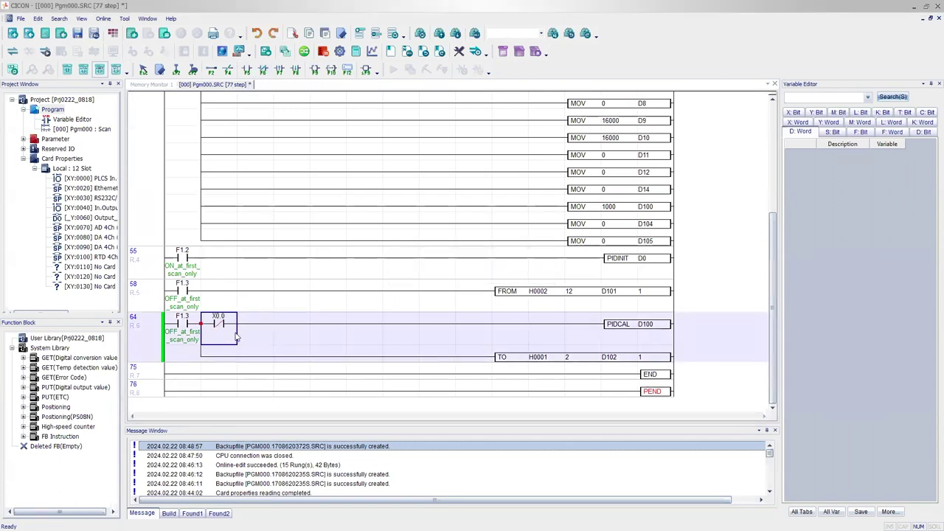
Step: Paste the X0.0 contact in front of the TO and FROM instructions
click(219, 353)
key(ctrl+v)
click(217, 292)
key(ctrl+v)
click(299, 318)
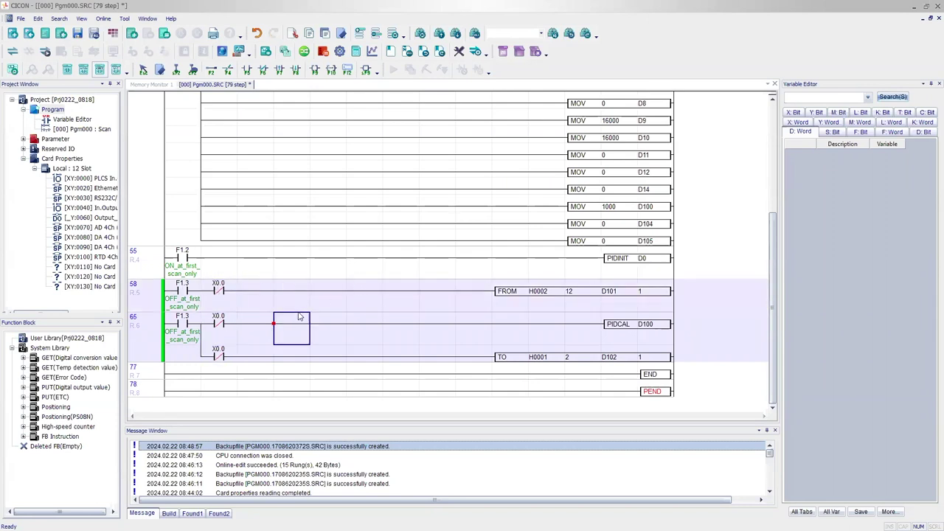
click(230, 293)
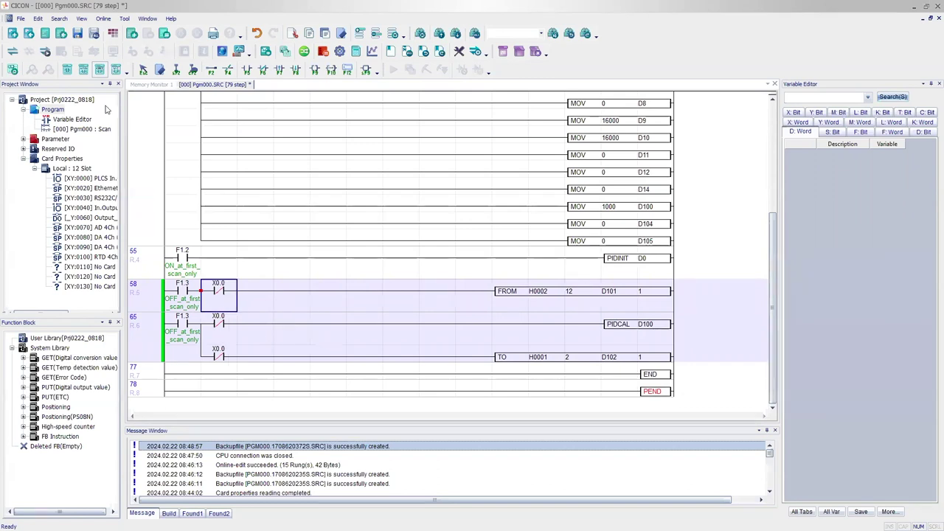
Step: Save the program and review the interlocked FROM, TO and PIDCAL instructions
click(93, 34)
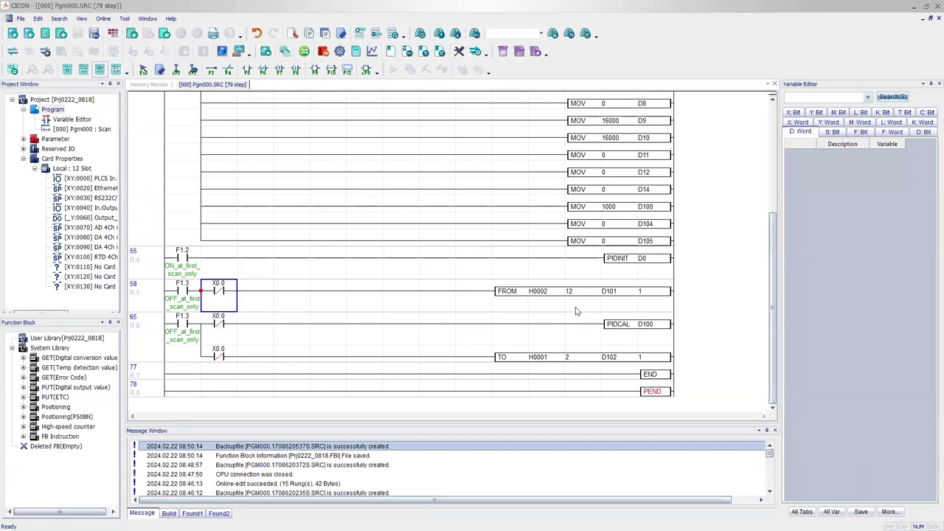
click(553, 301)
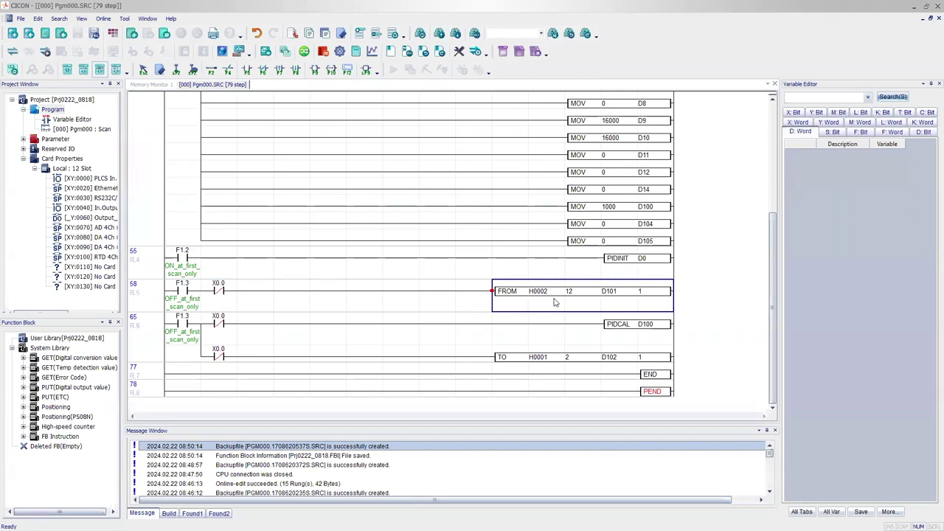
click(562, 348)
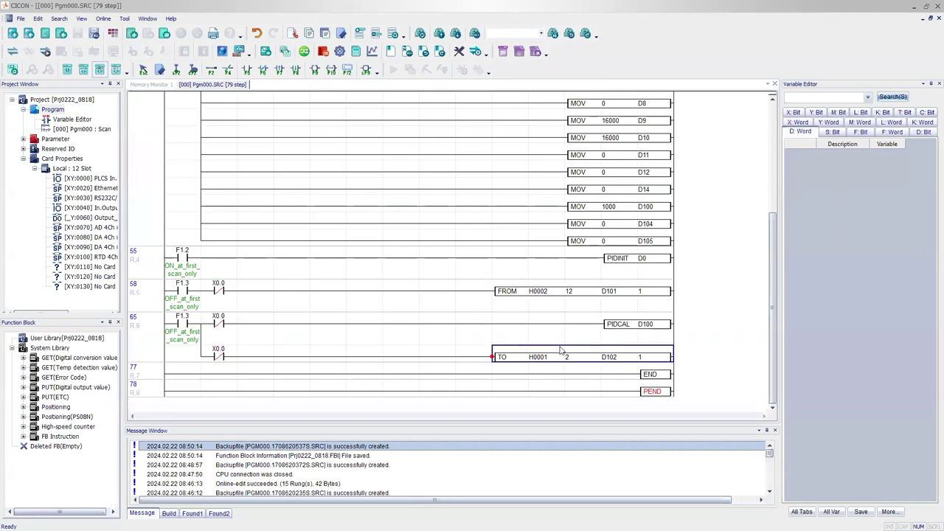
click(652, 328)
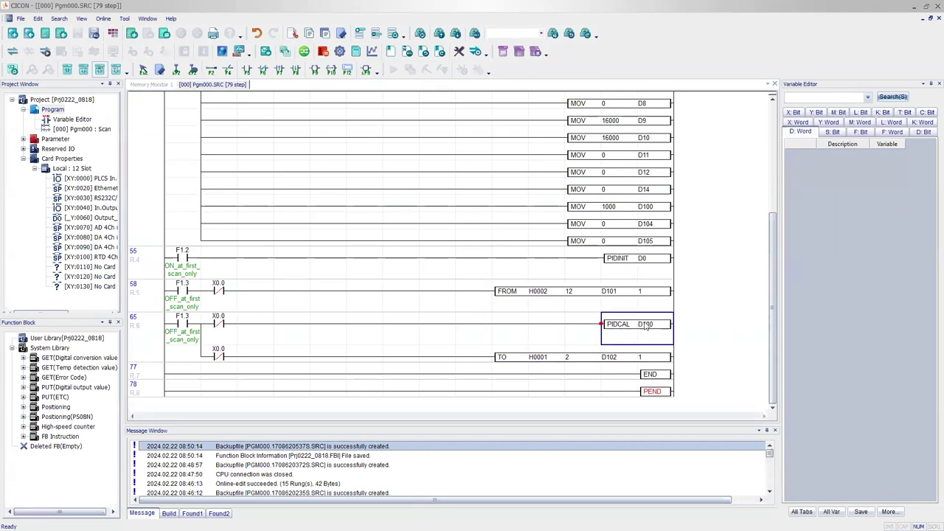
scroll(436, 284, up, 1)
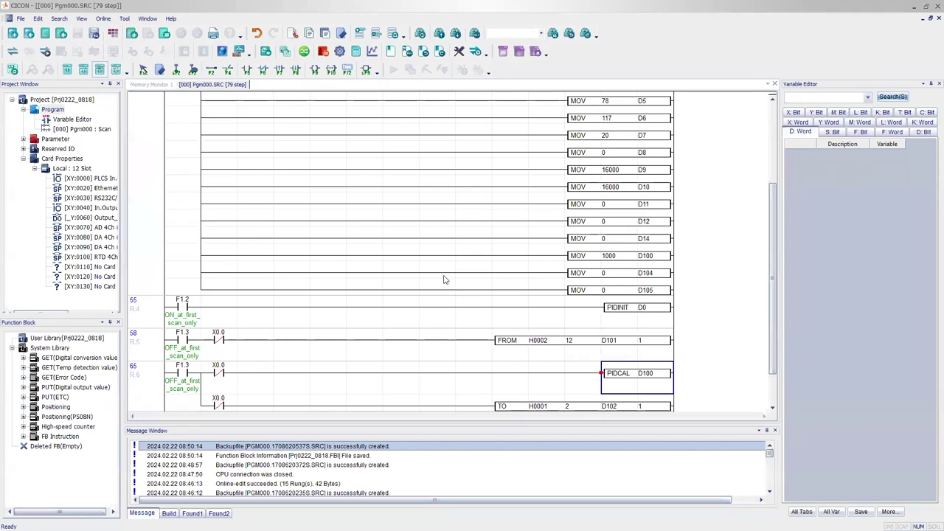
scroll(444, 278, up, 5)
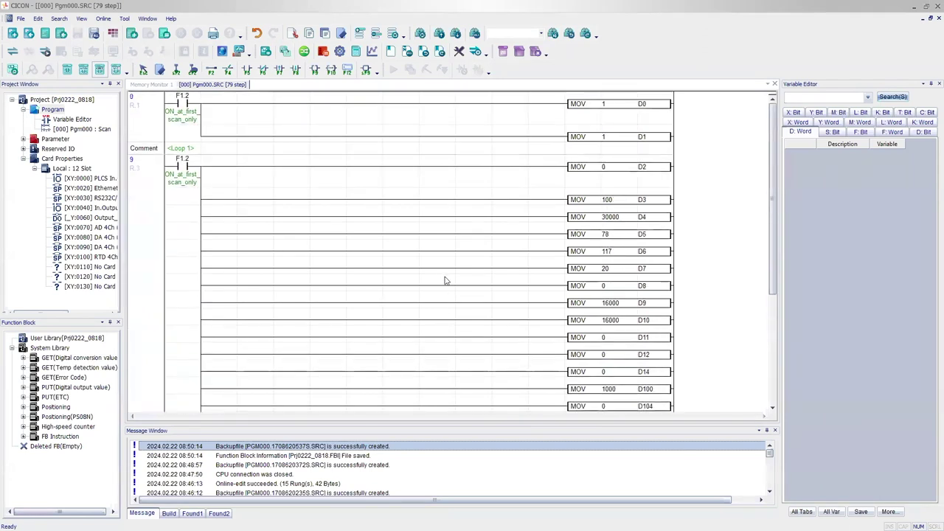
scroll(553, 237, down, 1)
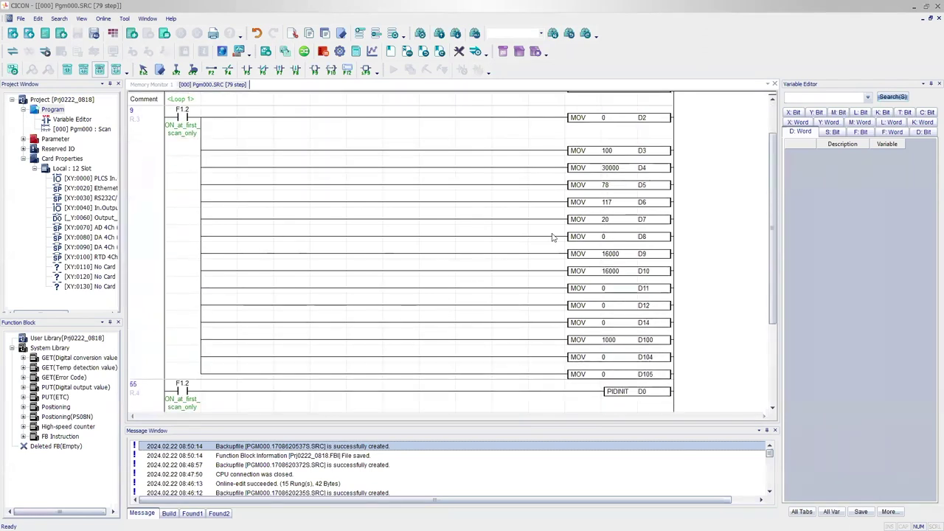
Step: Change the MOV into D3 to take its source from D1000 instead of 100
click(618, 149)
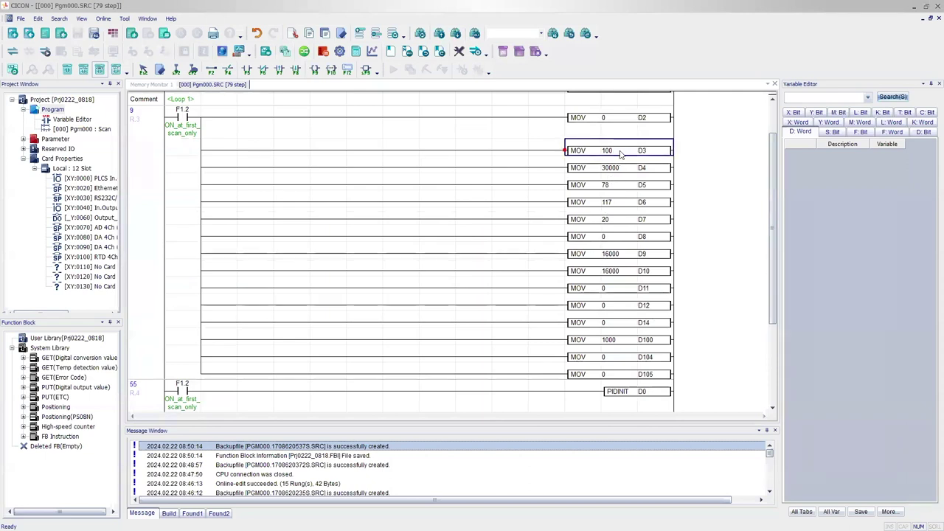
double_click(618, 150)
text(D100)
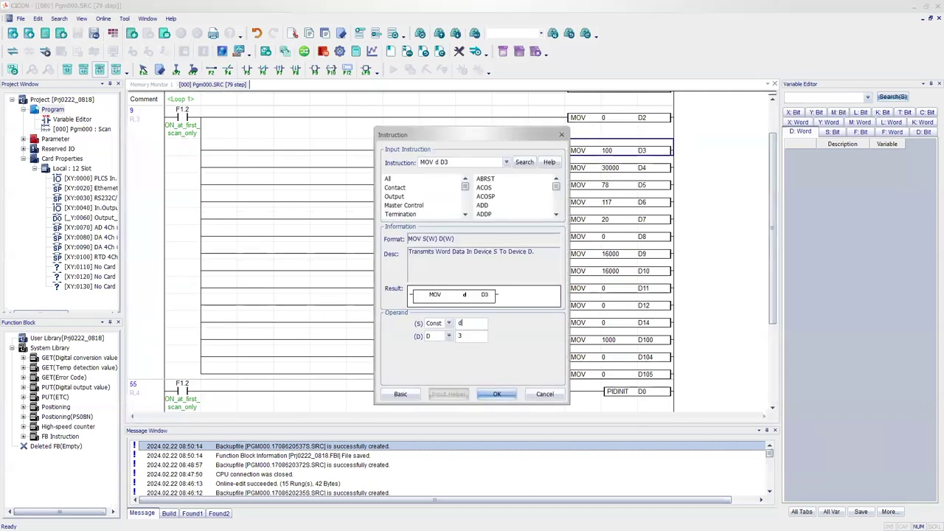
key(Return)
click(616, 151)
double_click(617, 150)
text(000)
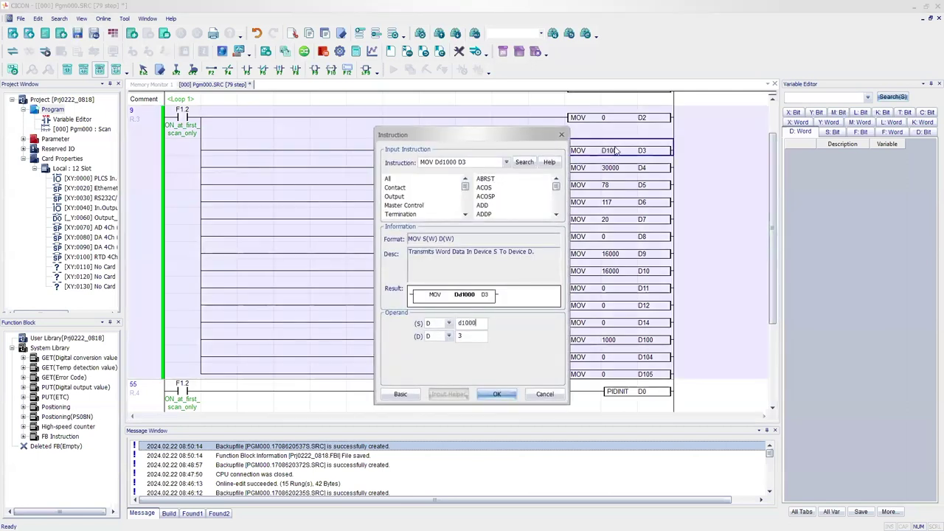
key(Return)
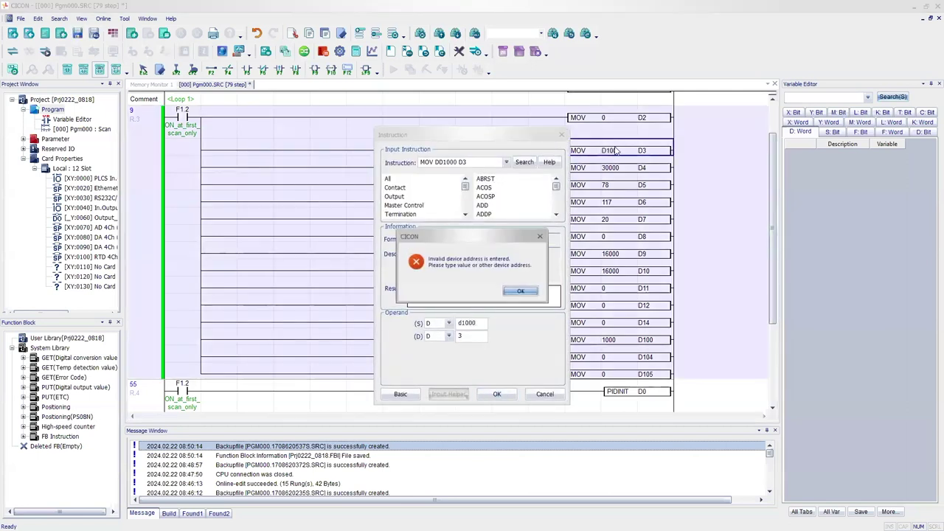
click(519, 292)
key(Home)
key(Delete)
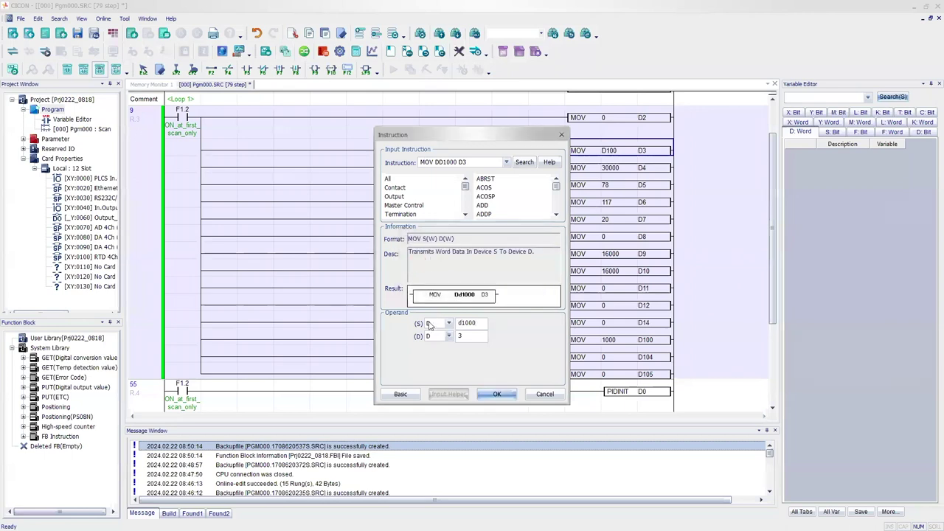
key(Return)
Step: Change the MOV into D4 to take its source from D1001 instead of 30000
click(617, 168)
double_click(617, 167)
key(BackSpace)
key(BackSpace)
key(BackSpace)
key(BackSpace)
key(BackSpace)
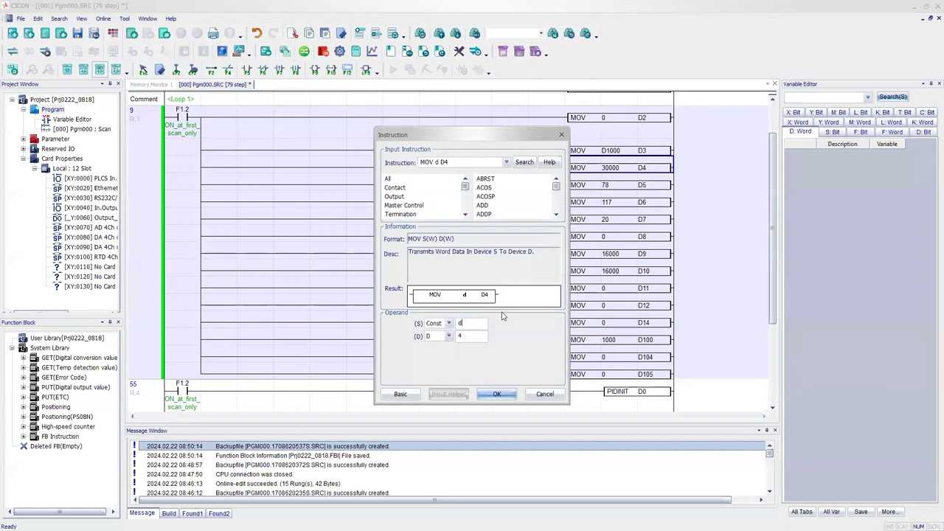
text(d1001)
key(Return)
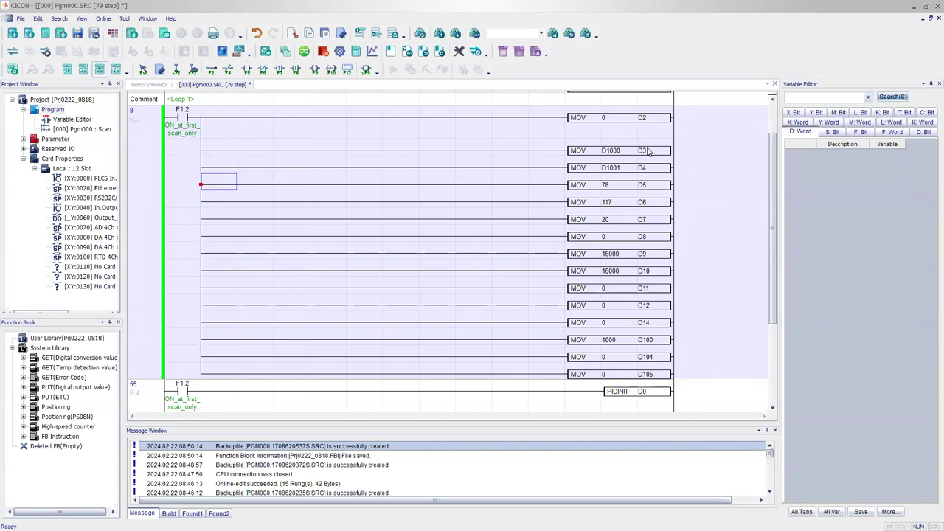
scroll(648, 151, down, 3)
click(195, 299)
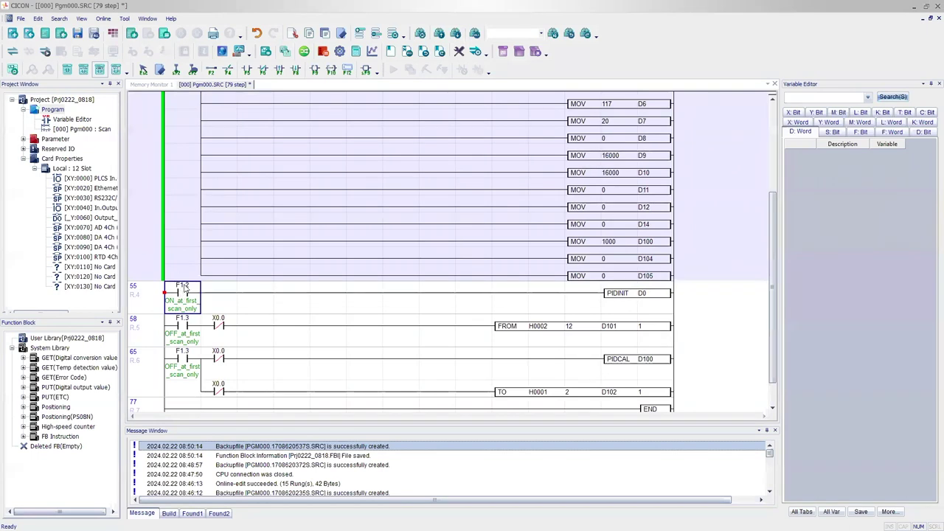
Step: Replace the F1.2 contact on rung 55 with a rising-edge M1.0 contact
click(247, 70)
text(M1.0)
key(Return)
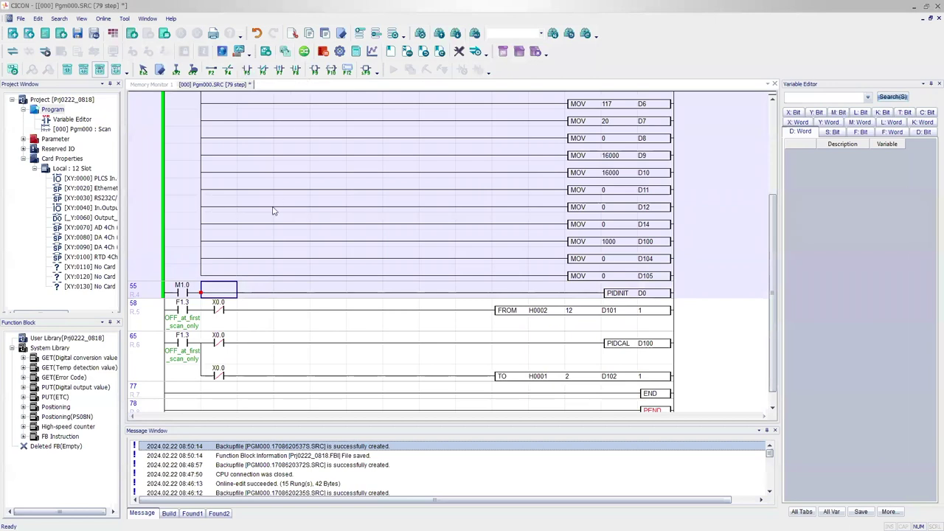
click(181, 294)
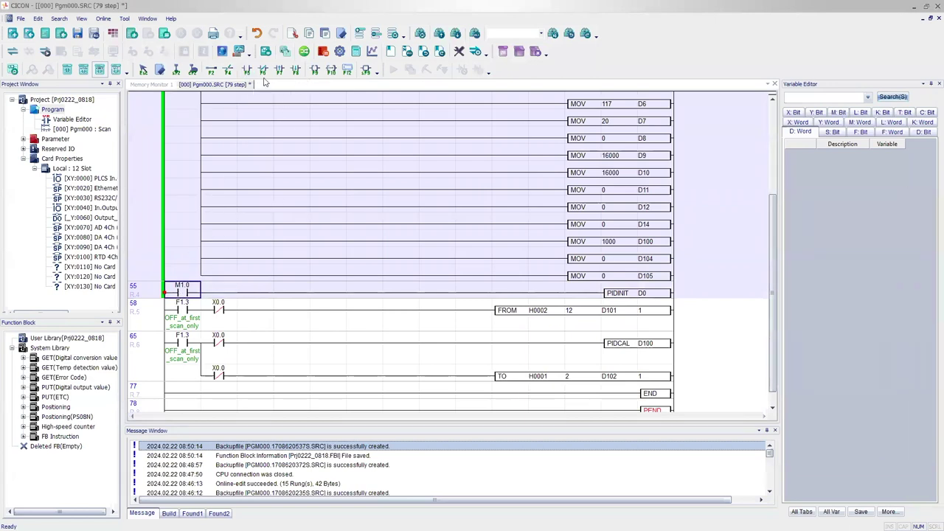
click(279, 70)
key(Return)
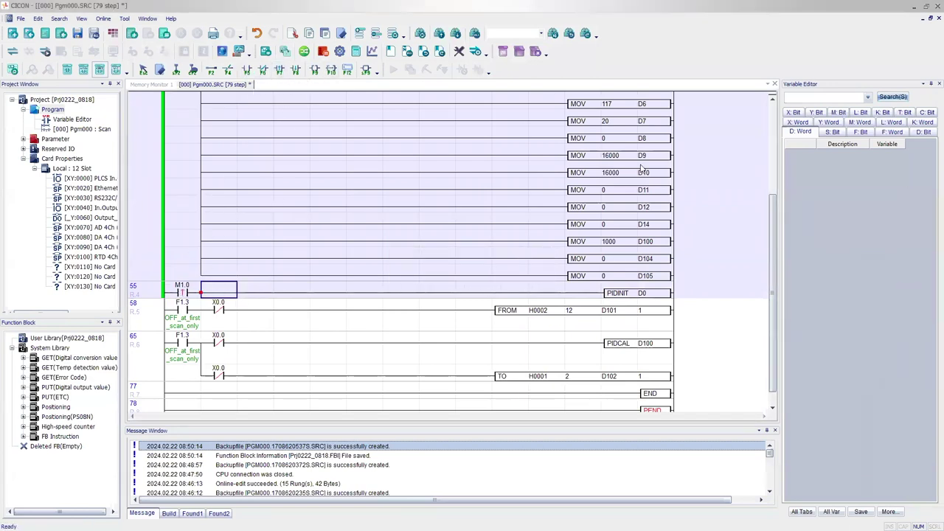
Step: Save Pgm000 and switch to the 'PID with PLC Simulator' slides
scroll(660, 293, up, 5)
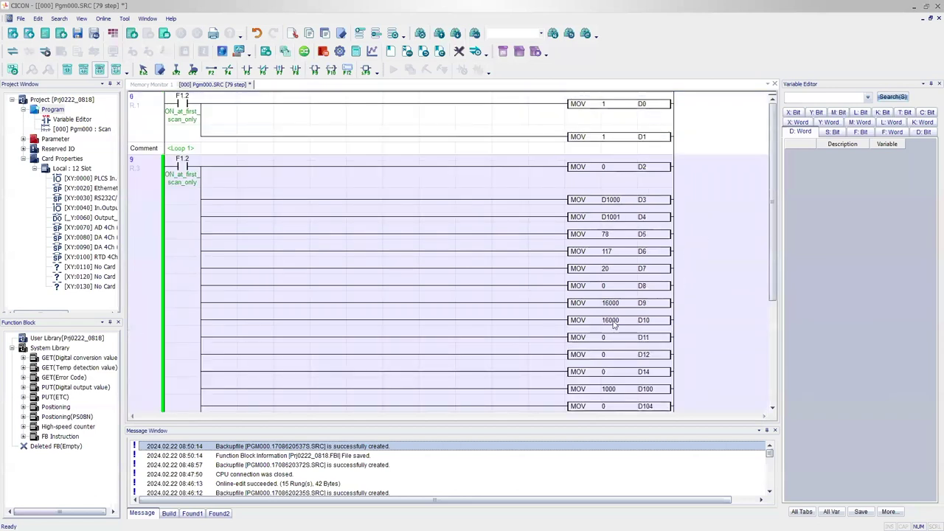
scroll(601, 221, down, 5)
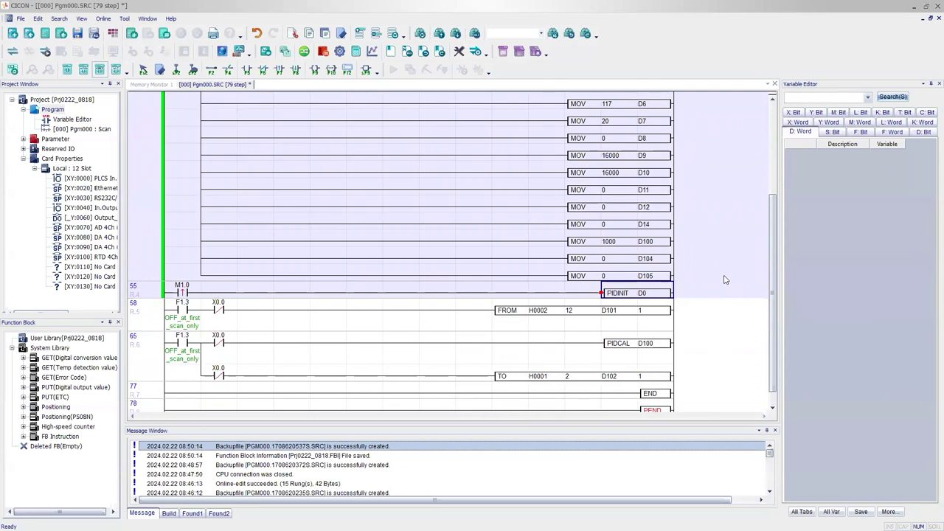
scroll(725, 281, up, 5)
click(94, 33)
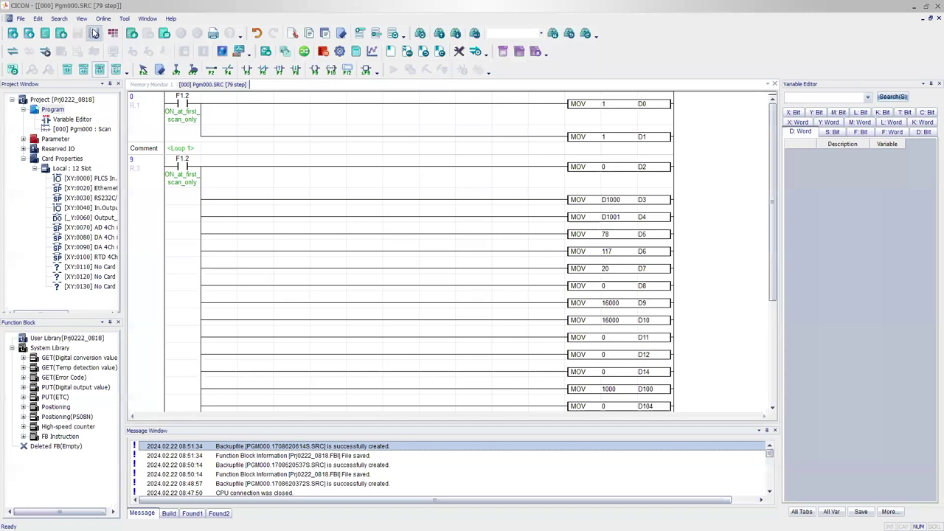
key(alt+Tab)
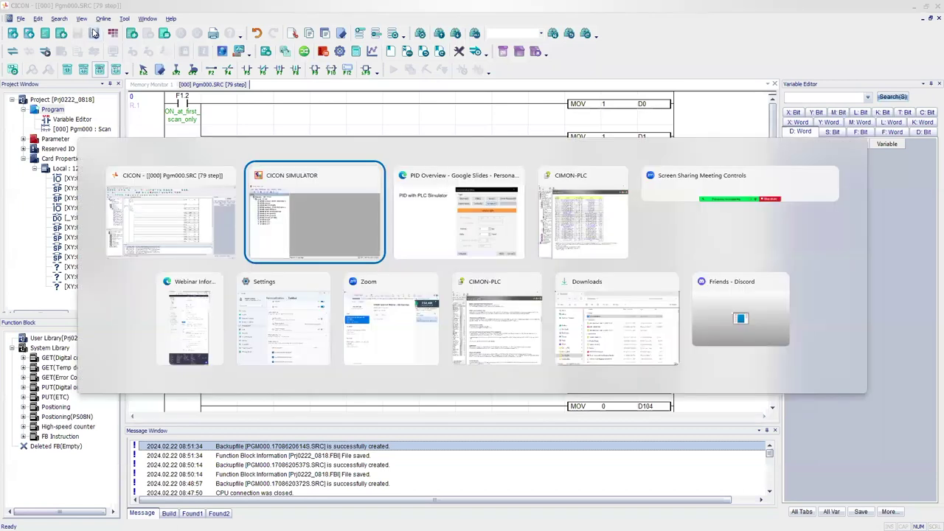
key(Tab)
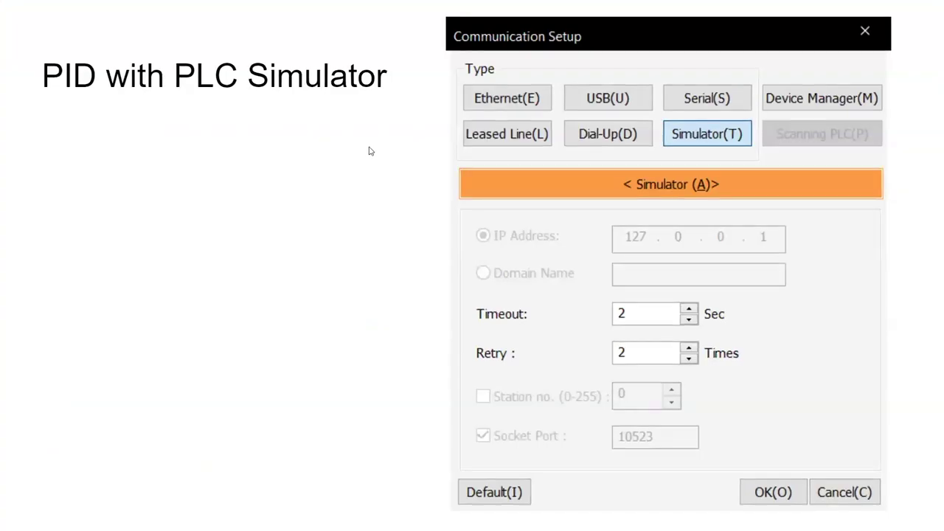